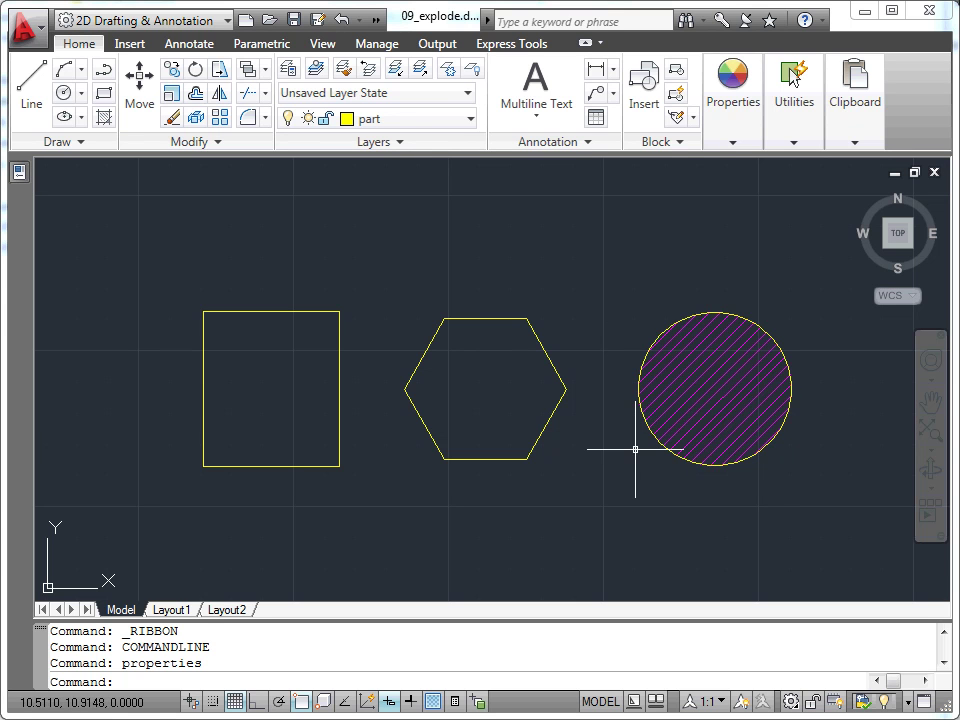
Inspect the properties of the square, the hexagon and the hatch inside the circle.
{"action": "left_click", "coordinate": [339, 419]}
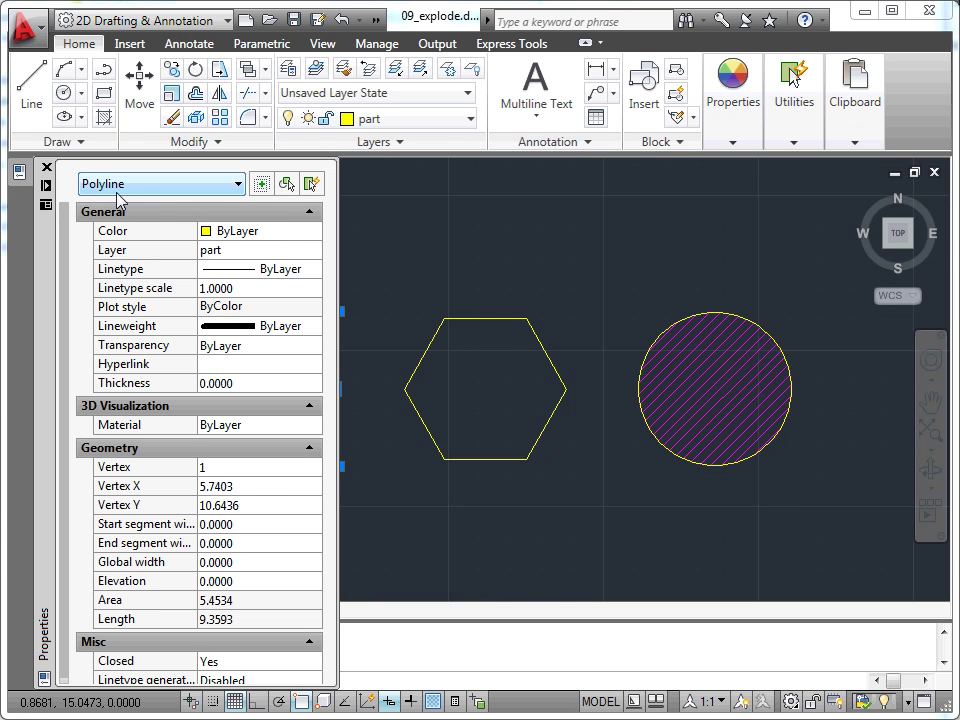
{"action": "key", "text": "Escape"}
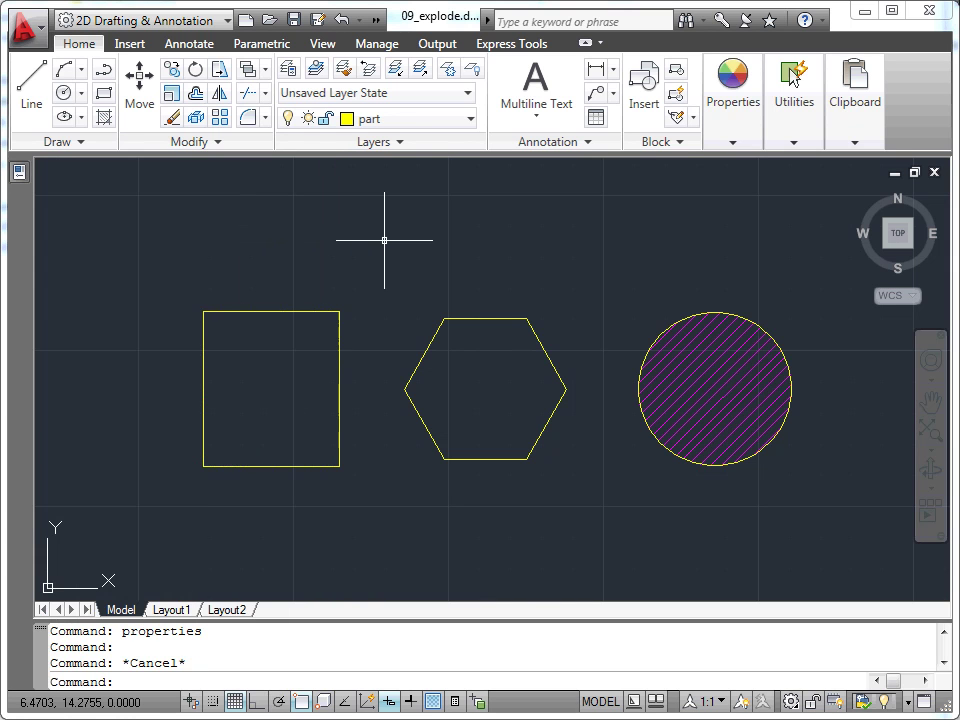
{"action": "left_click", "coordinate": [484, 318]}
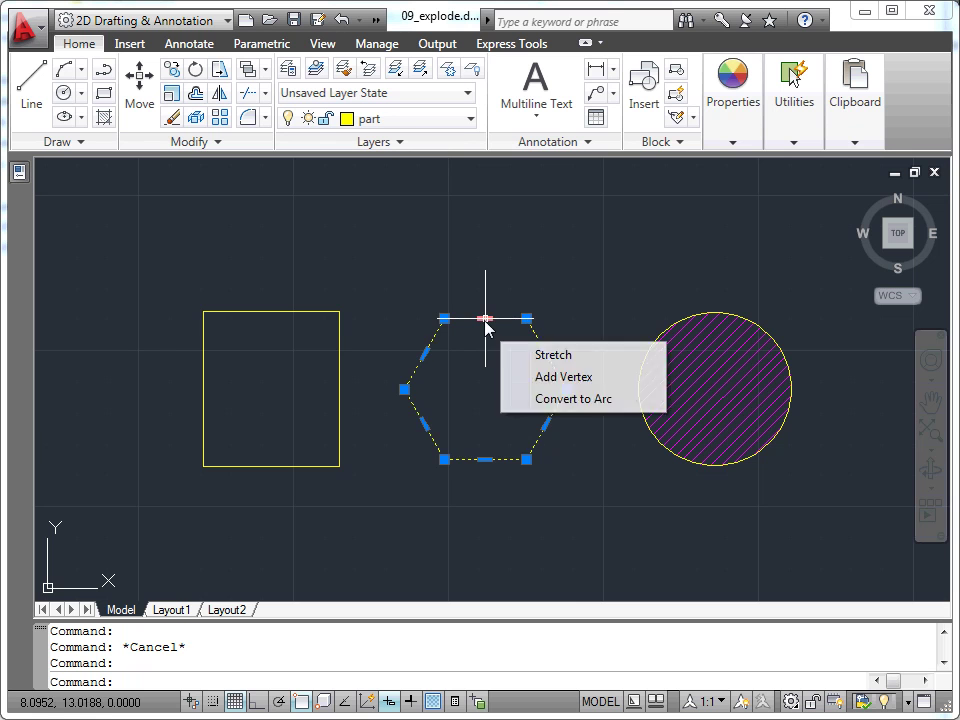
{"action": "mouse_move", "coordinate": [18, 172]}
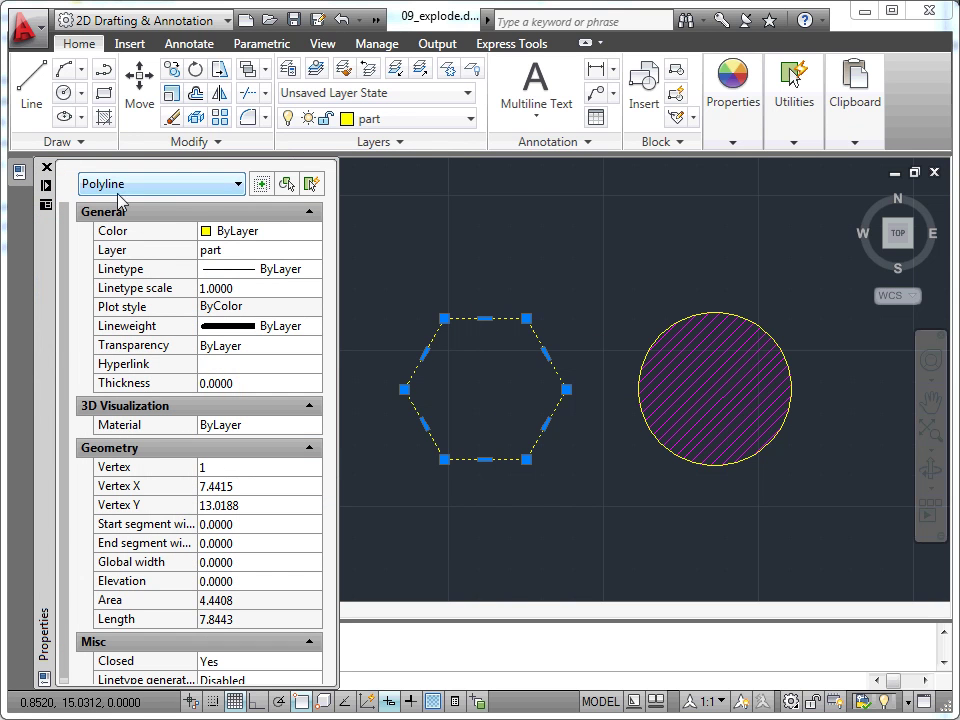
{"action": "key", "text": "Escape"}
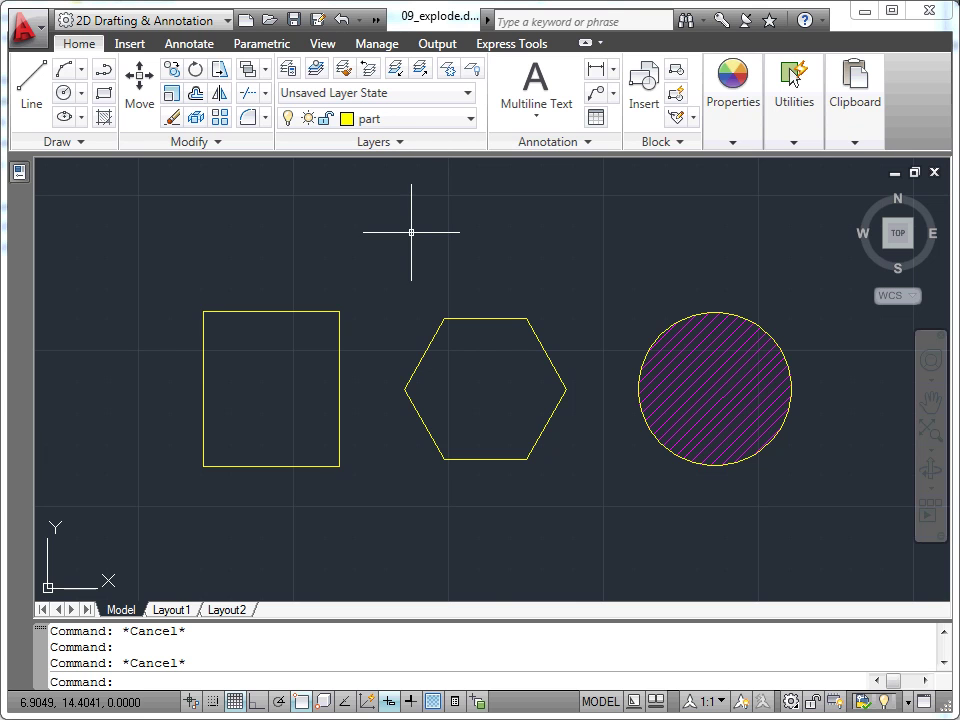
{"action": "left_click", "coordinate": [712, 351]}
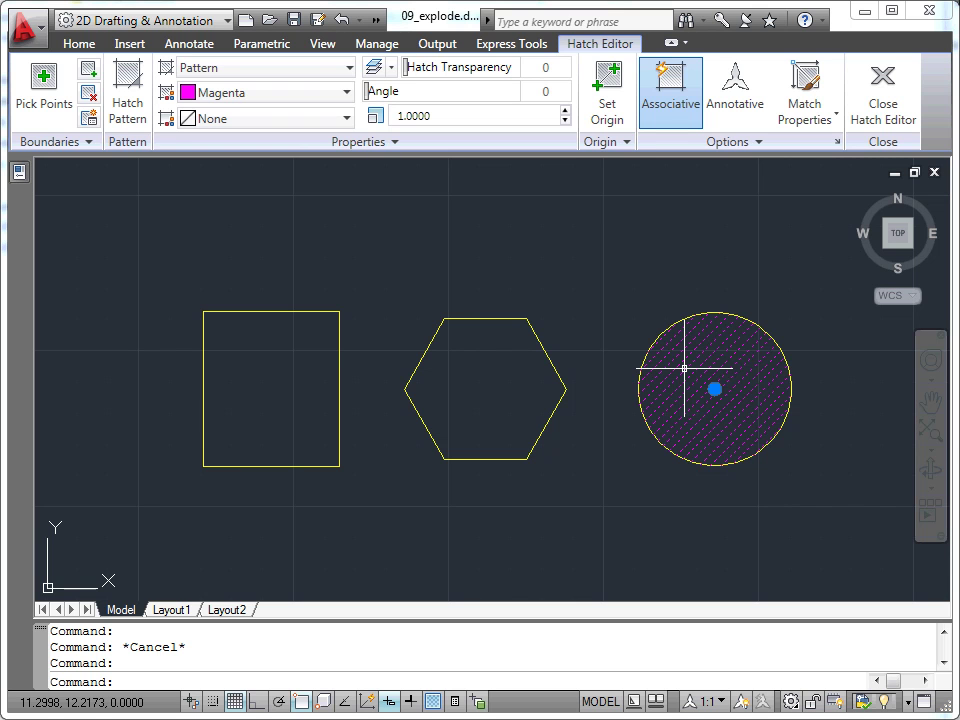
{"action": "key", "text": "Escape"}
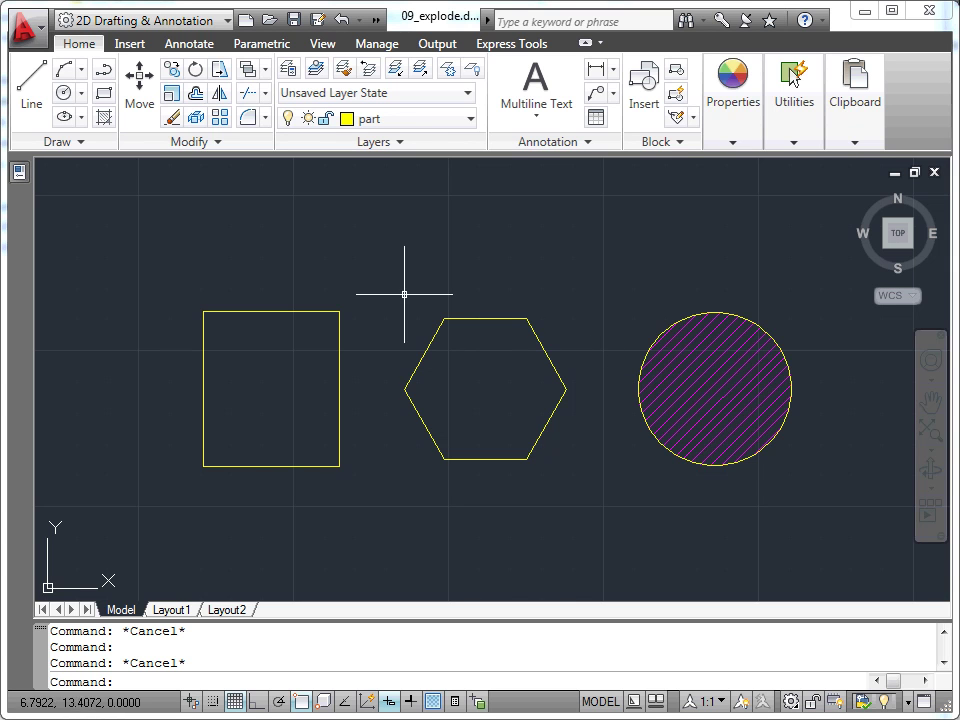
Explode the square and hexagon together and confirm their edges are now separate lines.
{"action": "left_click", "coordinate": [195, 127]}
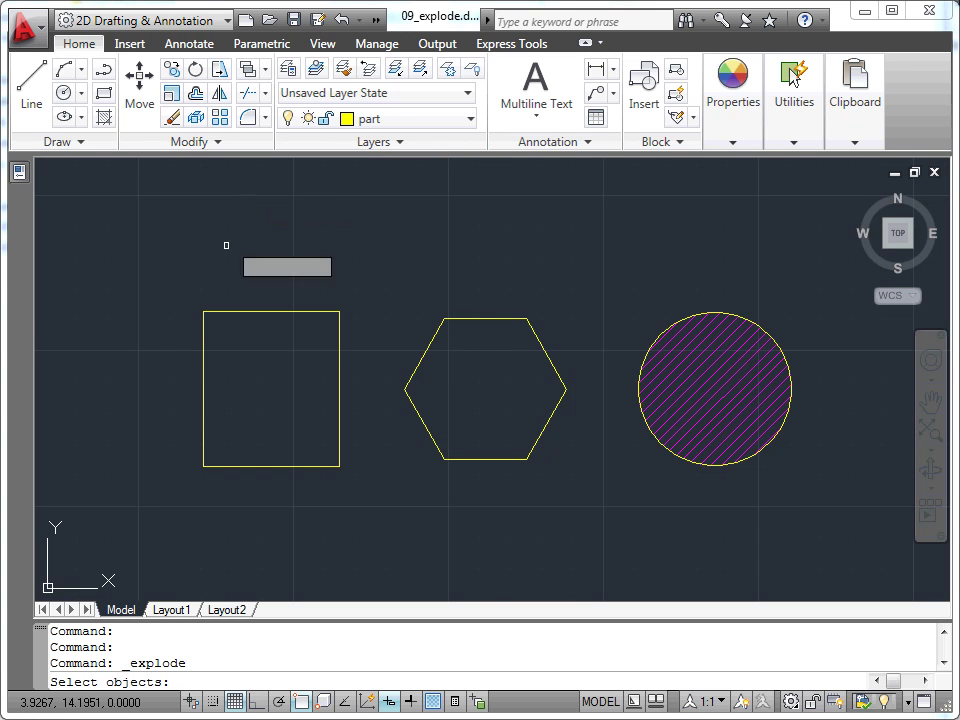
{"action": "left_click", "coordinate": [168, 246]}
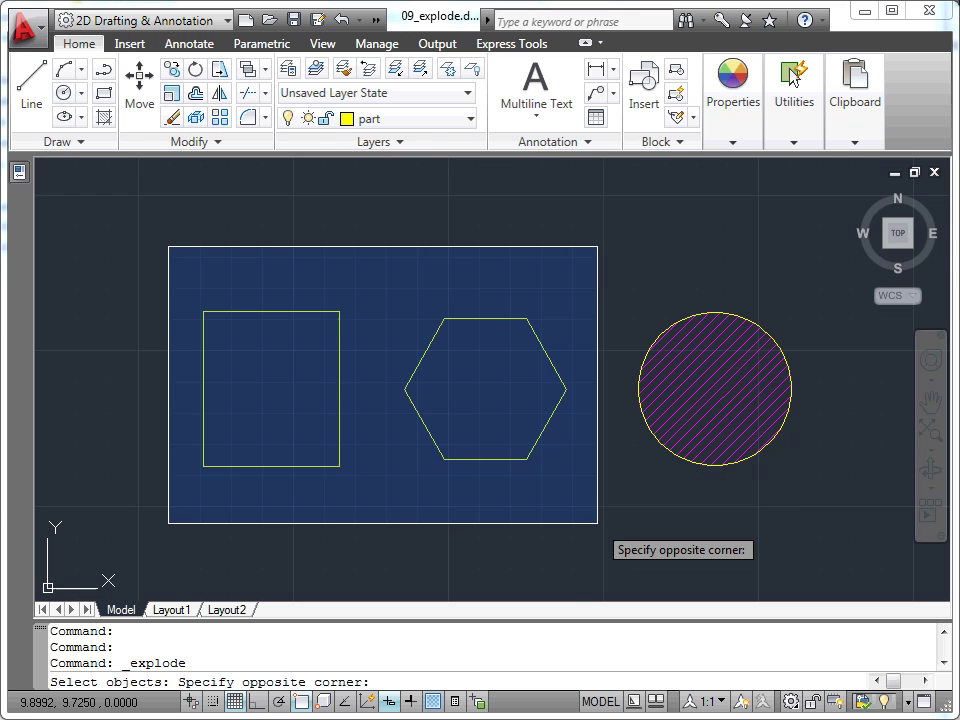
{"action": "left_click", "coordinate": [596, 523]}
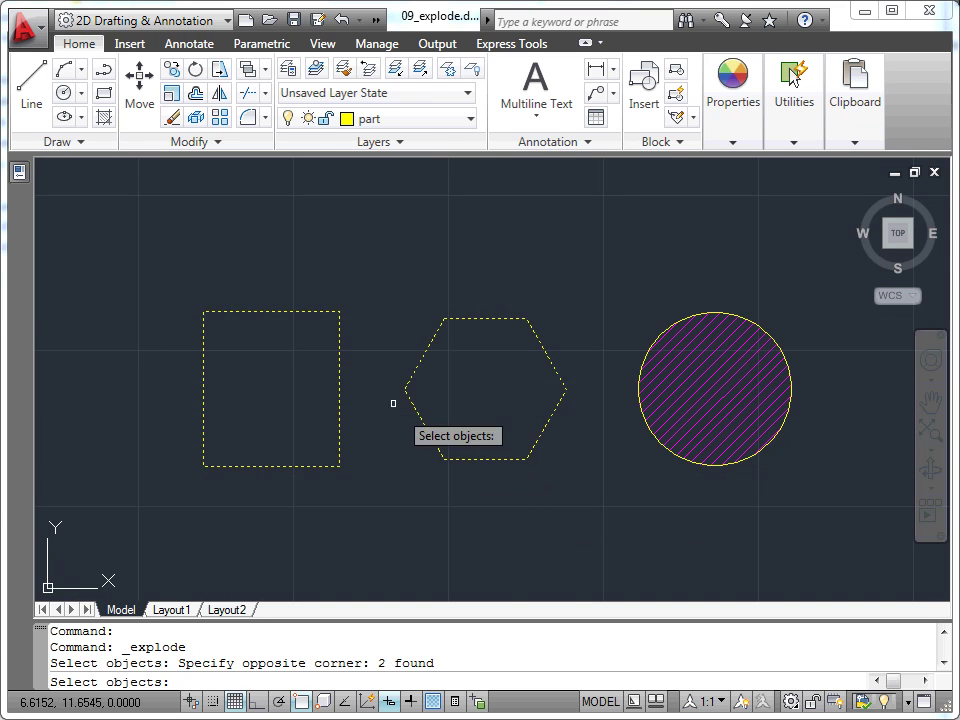
{"action": "key", "text": "Return"}
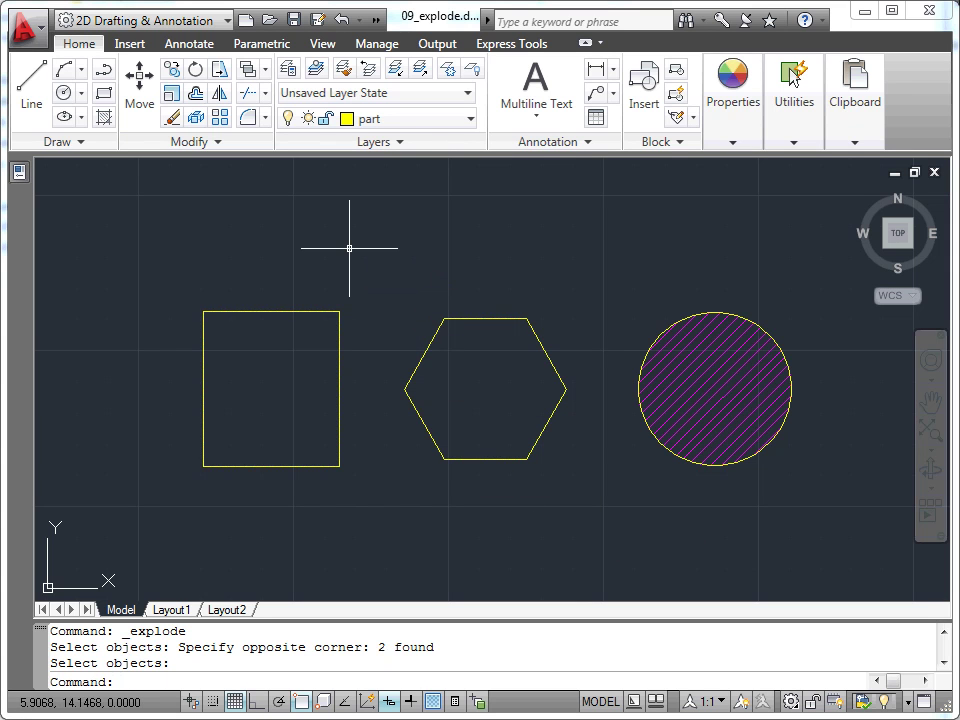
{"action": "left_click", "coordinate": [288, 311]}
{"action": "left_click", "coordinate": [338, 335]}
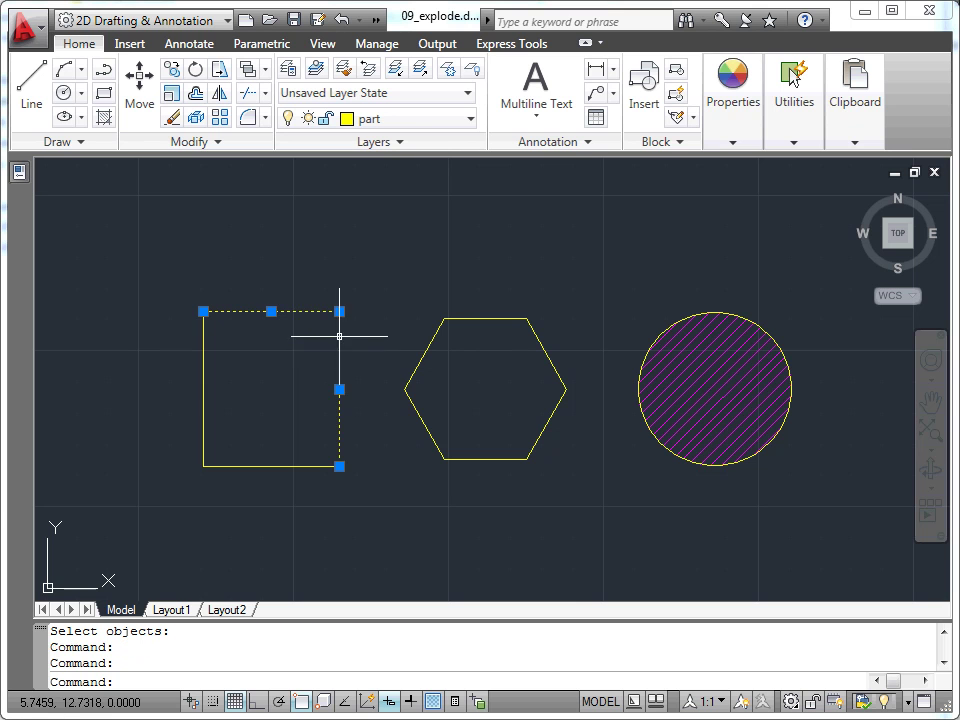
{"action": "left_click", "coordinate": [424, 350]}
{"action": "left_click", "coordinate": [469, 318]}
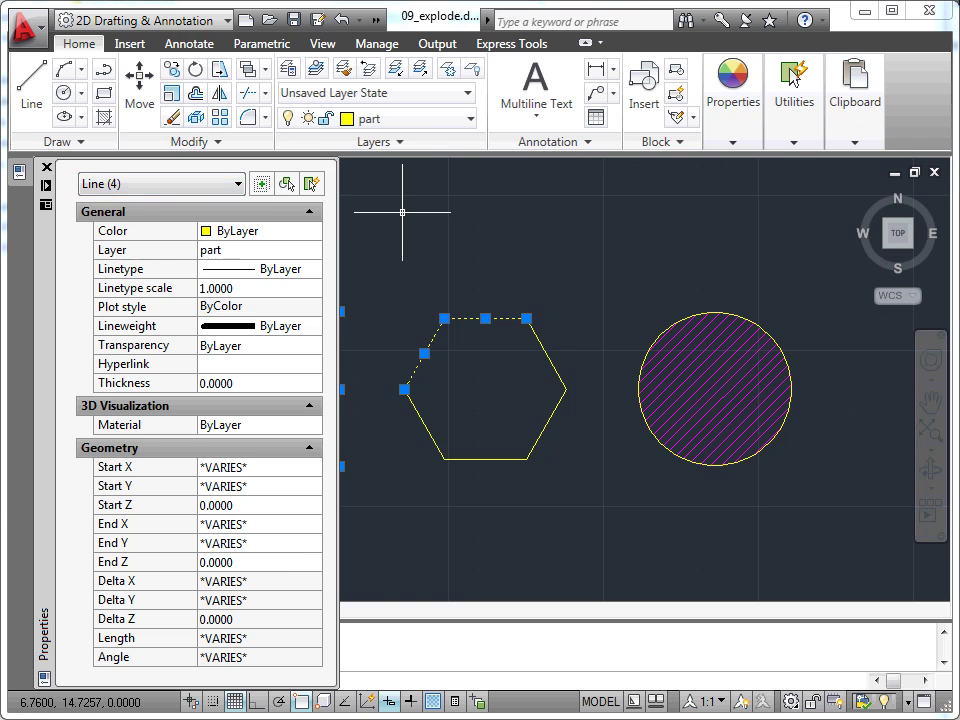
{"action": "key", "text": "Escape"}
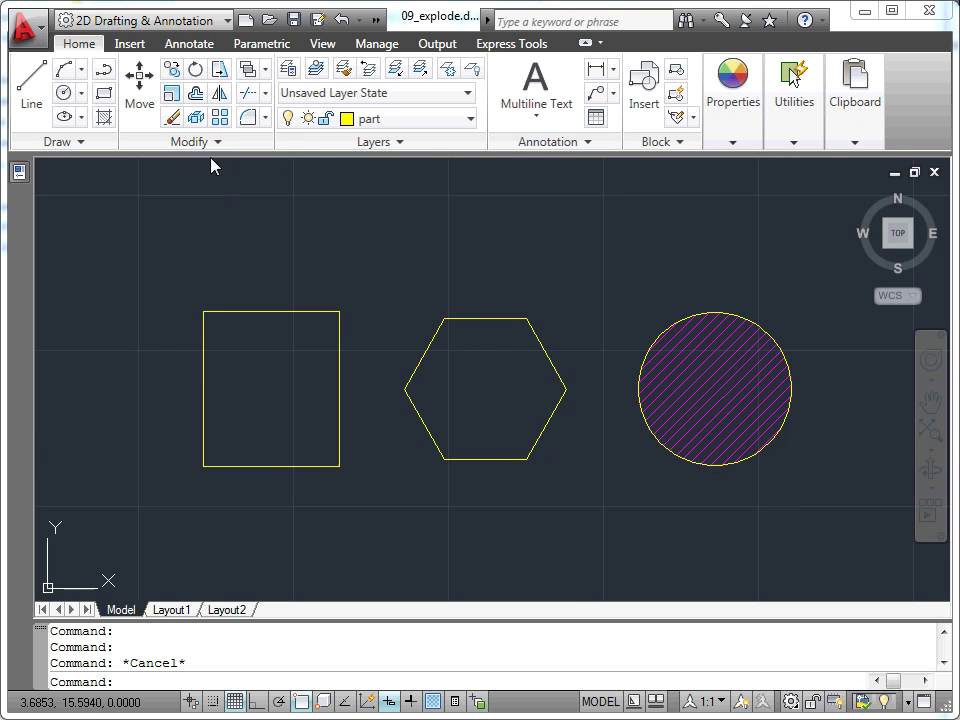
Explode the magenta hatch in the circle and check that its strokes are now individual lines.
{"action": "left_click", "coordinate": [196, 119]}
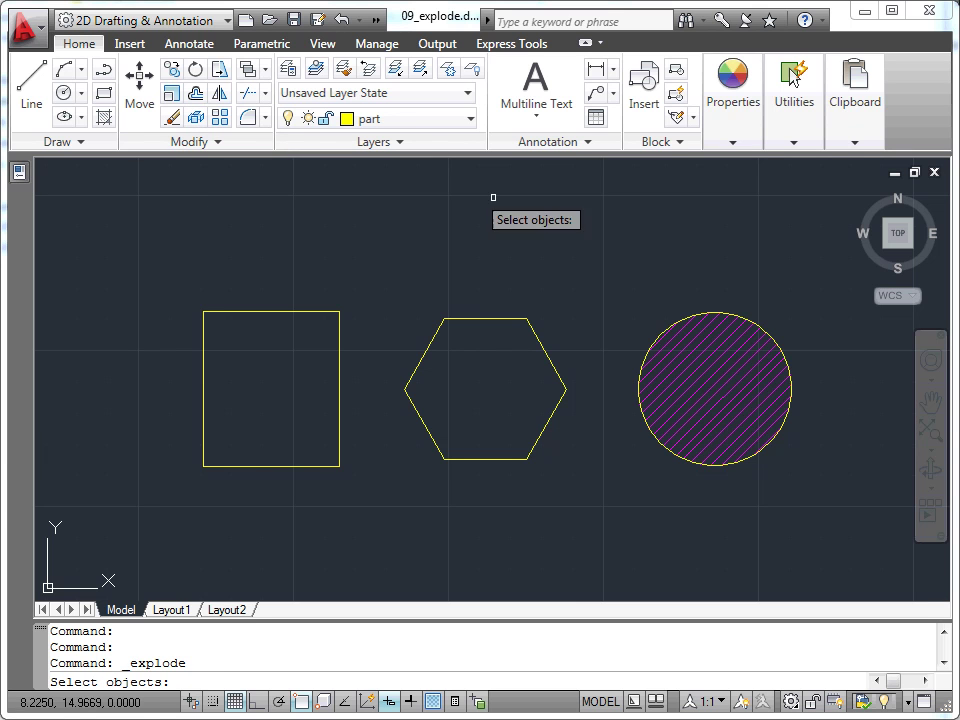
{"action": "left_click", "coordinate": [719, 345]}
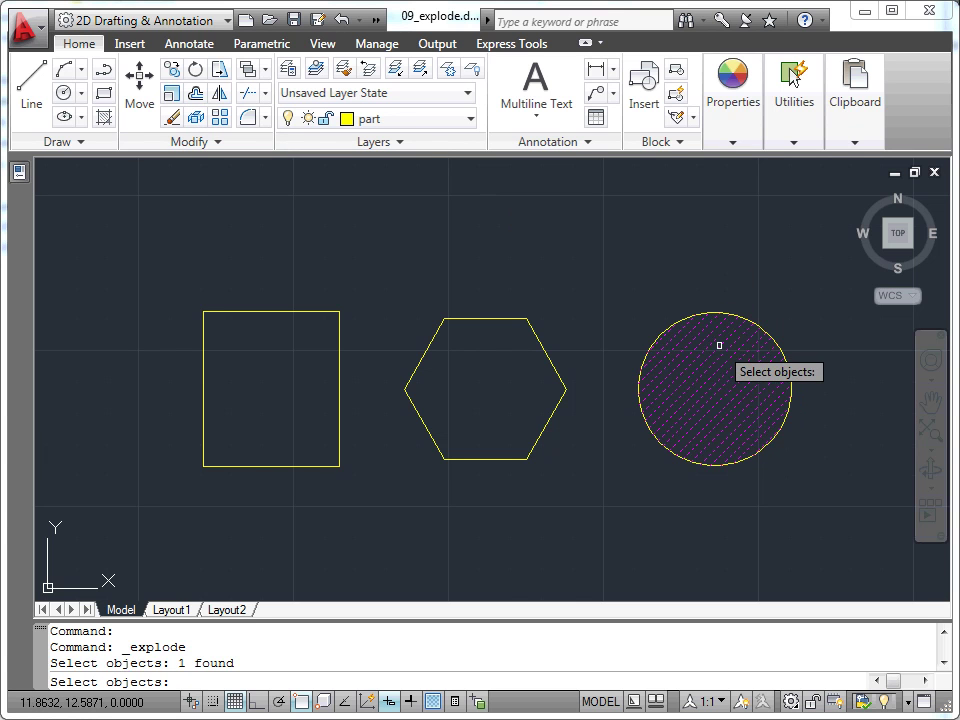
{"action": "key", "text": "Return"}
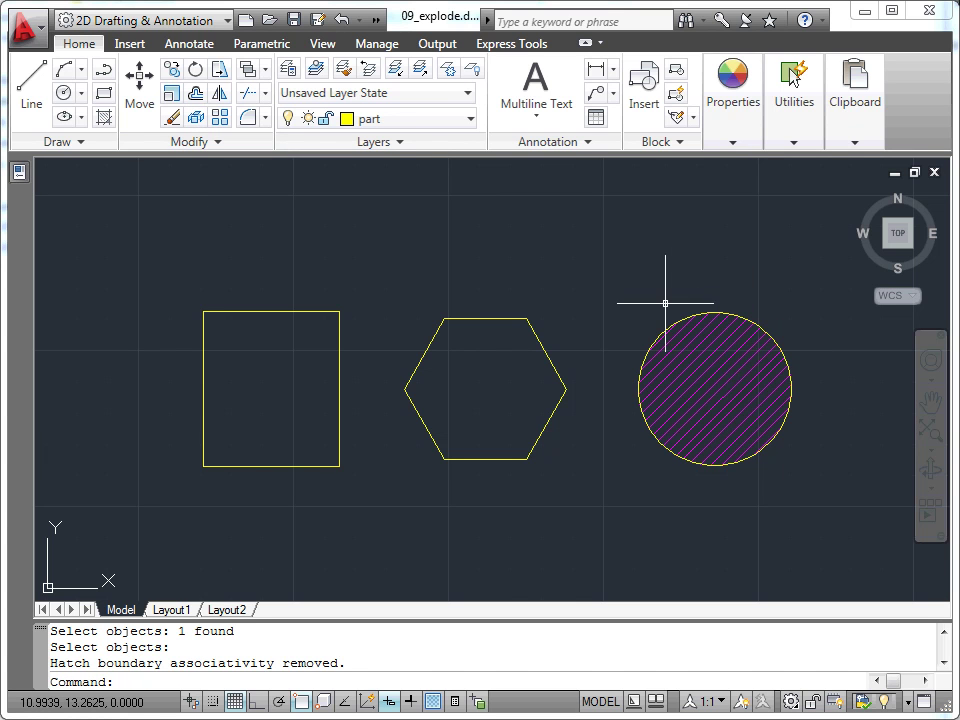
{"action": "left_click", "coordinate": [675, 337]}
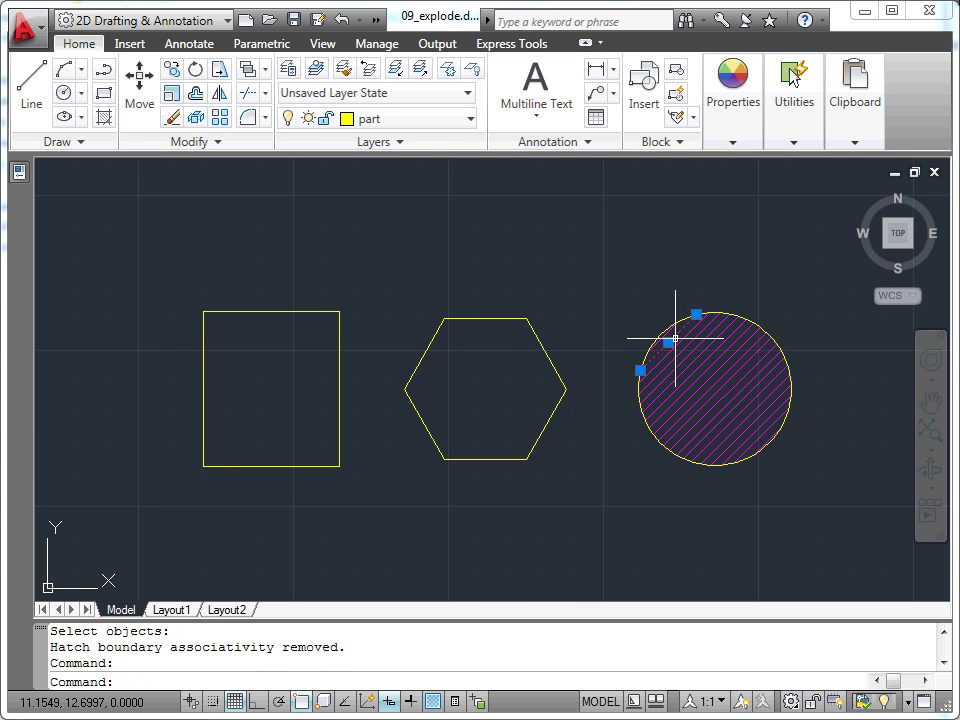
{"action": "left_click", "coordinate": [681, 346]}
{"action": "left_click", "coordinate": [701, 373]}
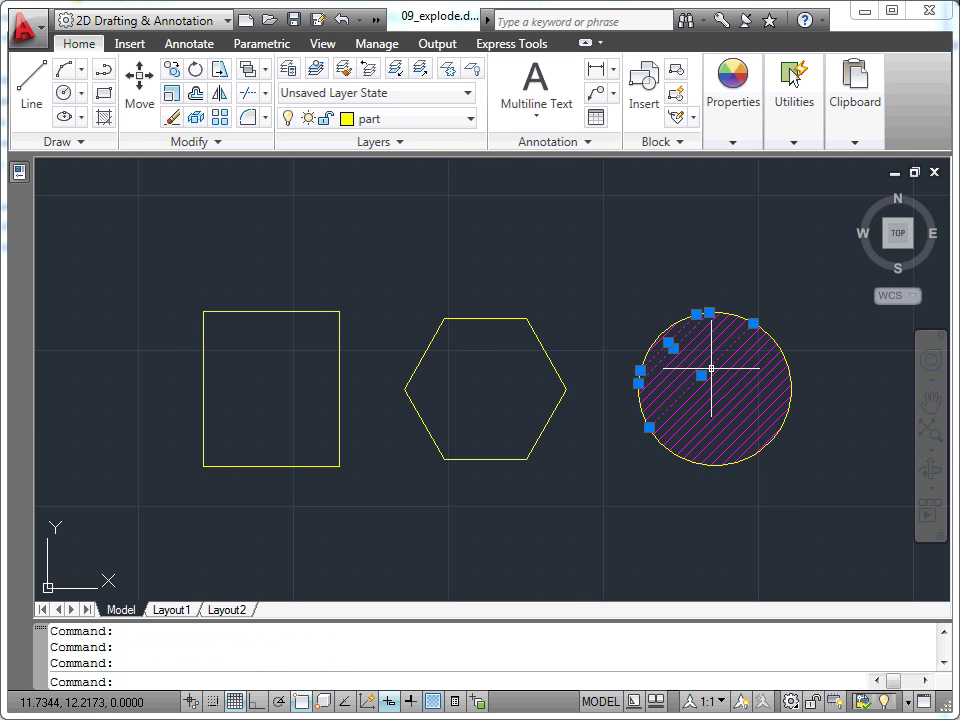
{"action": "left_click", "coordinate": [720, 375]}
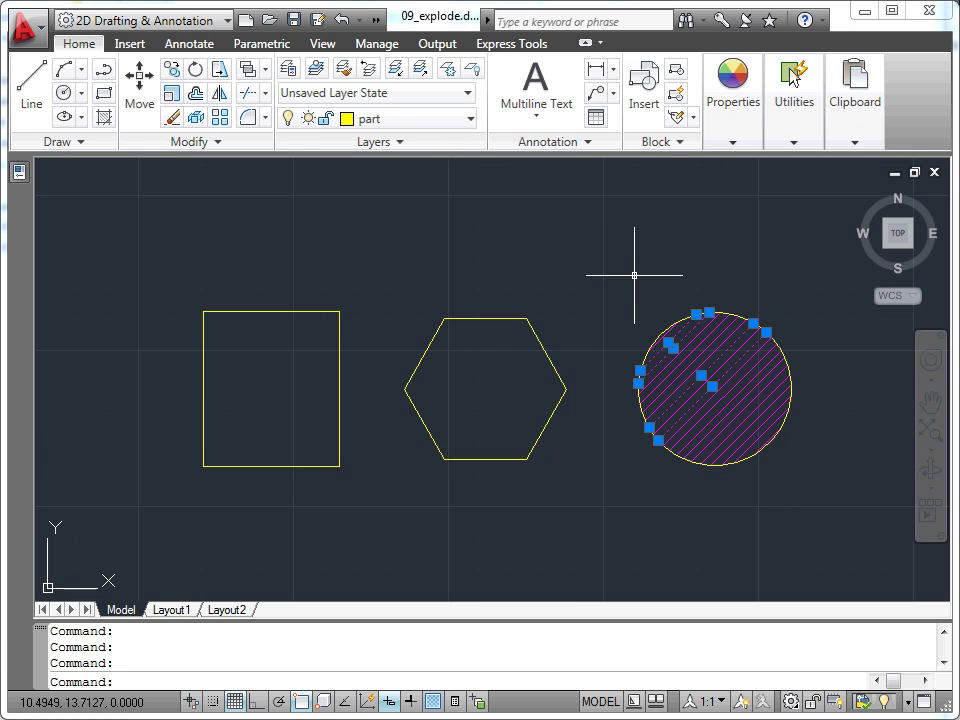
Clear the selection and bring the dimensioned cover plate reference into view.
{"action": "key", "text": "Escape"}
{"action": "scroll", "coordinate": [634, 274], "scroll_direction": "down", "scroll_amount": 2}
{"action": "scroll", "coordinate": [643, 285], "scroll_direction": "down", "scroll_amount": 4}
{"action": "middle_click_drag", "start_coordinate": [692, 347], "coordinate": [415, 374]}
{"action": "scroll", "coordinate": [440, 371], "scroll_direction": "up", "scroll_amount": 2}
{"action": "scroll", "coordinate": [480, 370], "scroll_direction": "up", "scroll_amount": 3}
{"action": "mouse_move", "coordinate": [495, 369]}
{"action": "middle_mouse_down"}
{"action": "mouse_move", "coordinate": [516, 400]}
{"action": "mouse_move", "coordinate": [302, 463]}
{"action": "mouse_move", "coordinate": [281, 488]}
{"action": "middle_mouse_up"}
{"action": "mouse_move", "coordinate": [341, 454]}
{"action": "middle_mouse_down"}
{"action": "mouse_move", "coordinate": [416, 450]}
{"action": "mouse_move", "coordinate": [501, 464]}
{"action": "mouse_move", "coordinate": [514, 452]}
{"action": "mouse_move", "coordinate": [494, 464]}
{"action": "middle_mouse_up"}
{"action": "scroll", "coordinate": [514, 452], "scroll_direction": "up", "scroll_amount": 2}
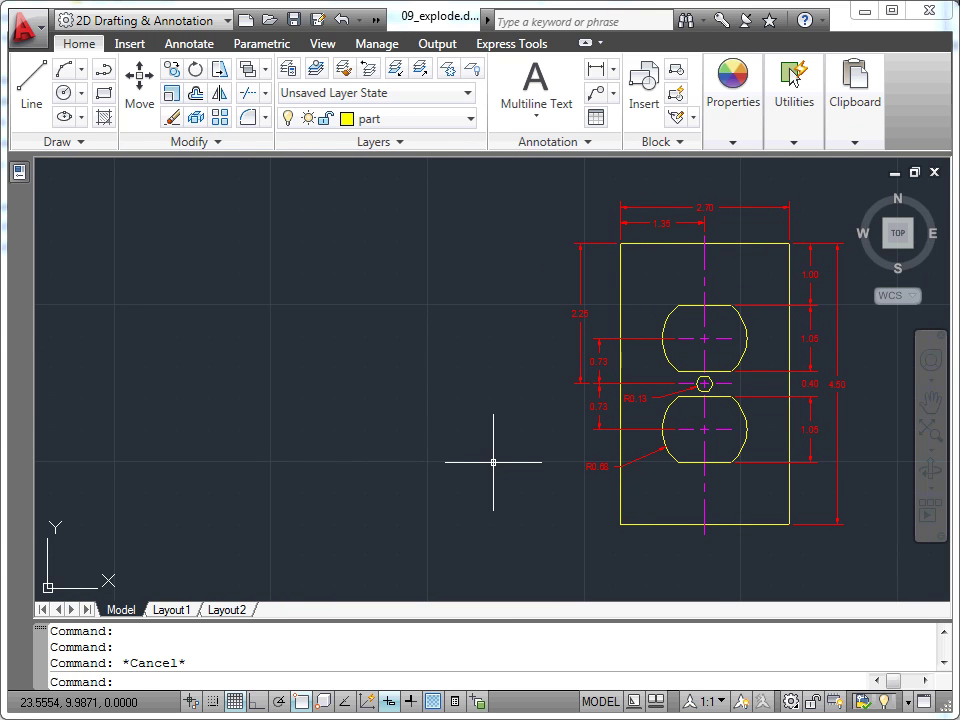
Draw a 2.7 by 4.5 rectangle to the left of the reference plate.
{"action": "left_click", "coordinate": [103, 92]}
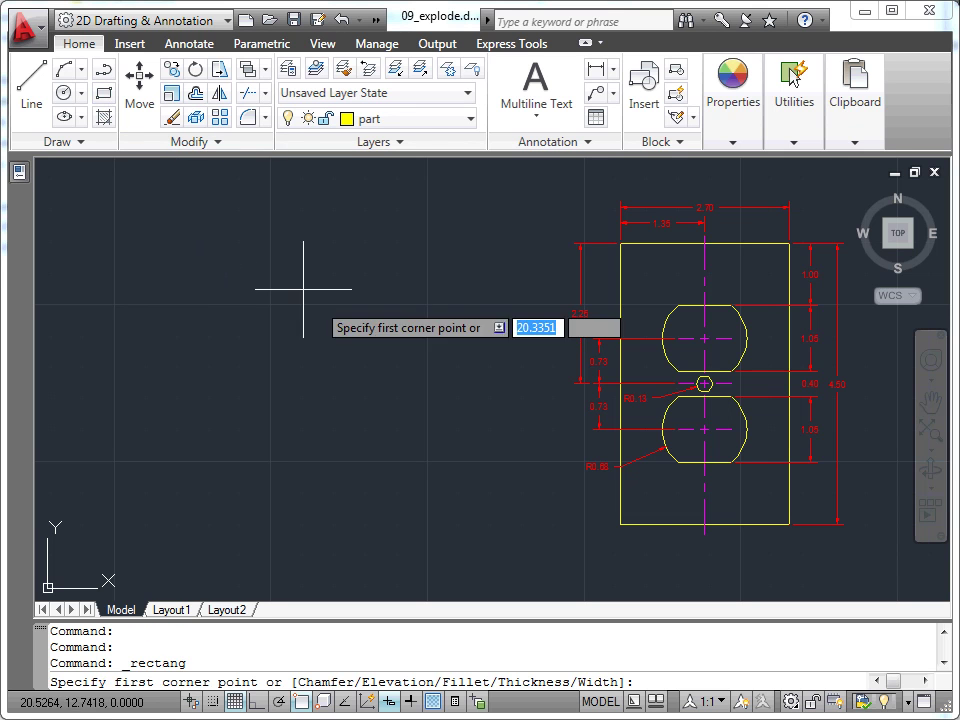
{"action": "left_click", "coordinate": [544, 522]}
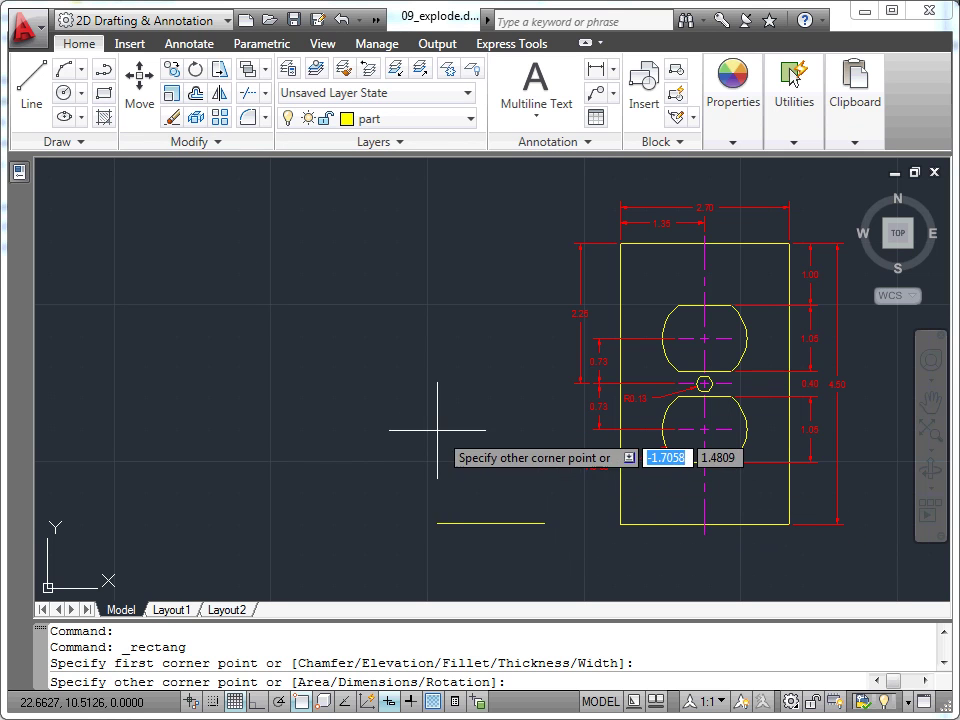
{"action": "right_click", "coordinate": [409, 362]}
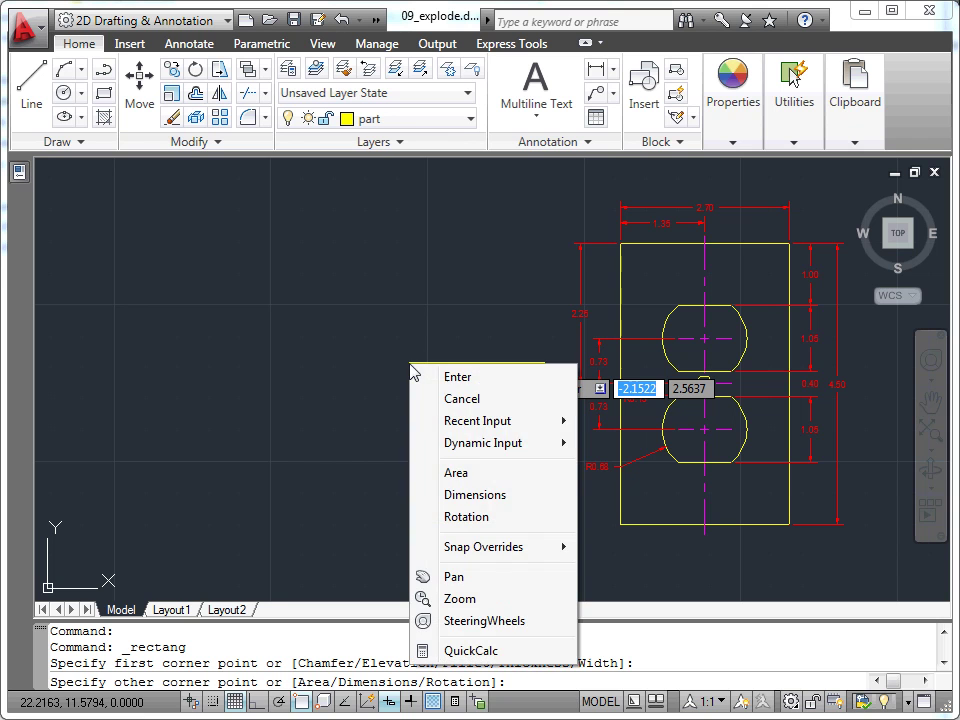
{"action": "left_click", "coordinate": [476, 495]}
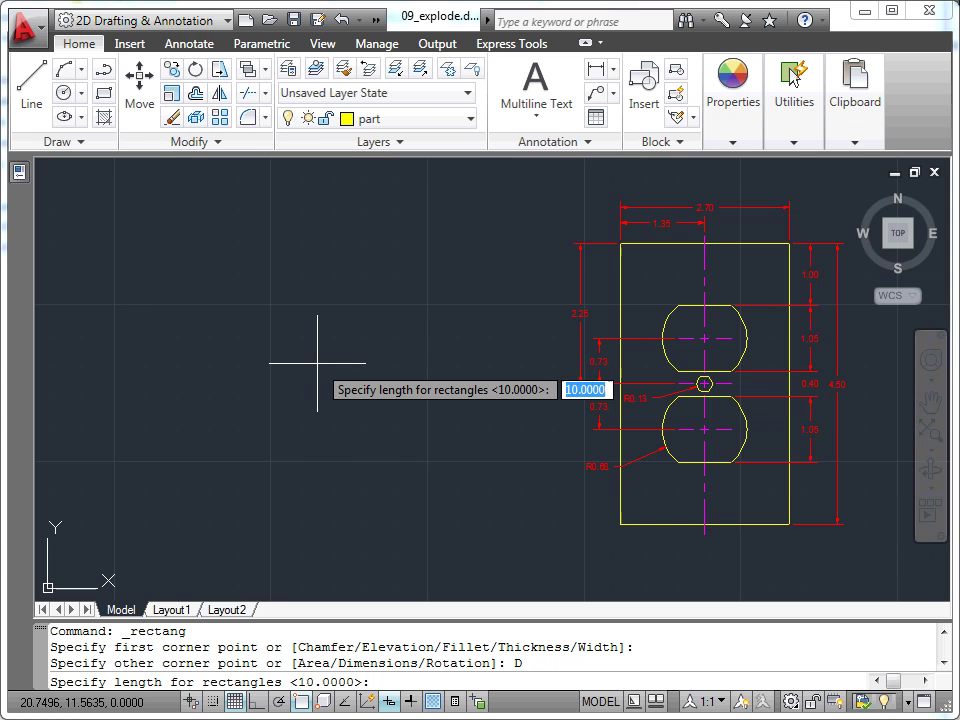
{"action": "type", "text": "2.7"}
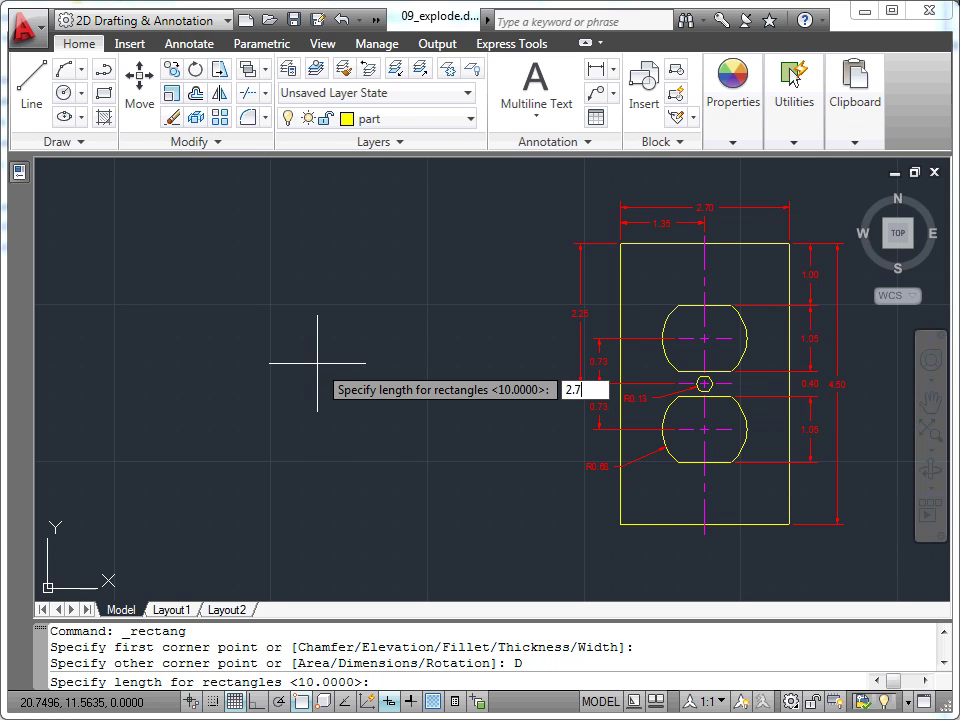
{"action": "key", "text": "Return"}
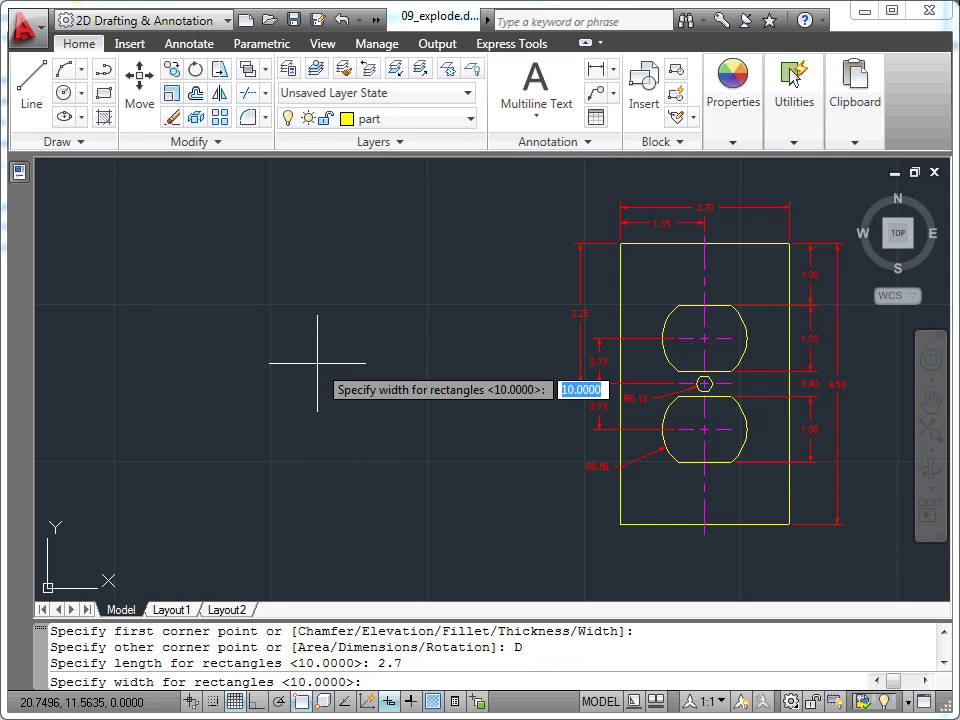
{"action": "type", "text": "4.5"}
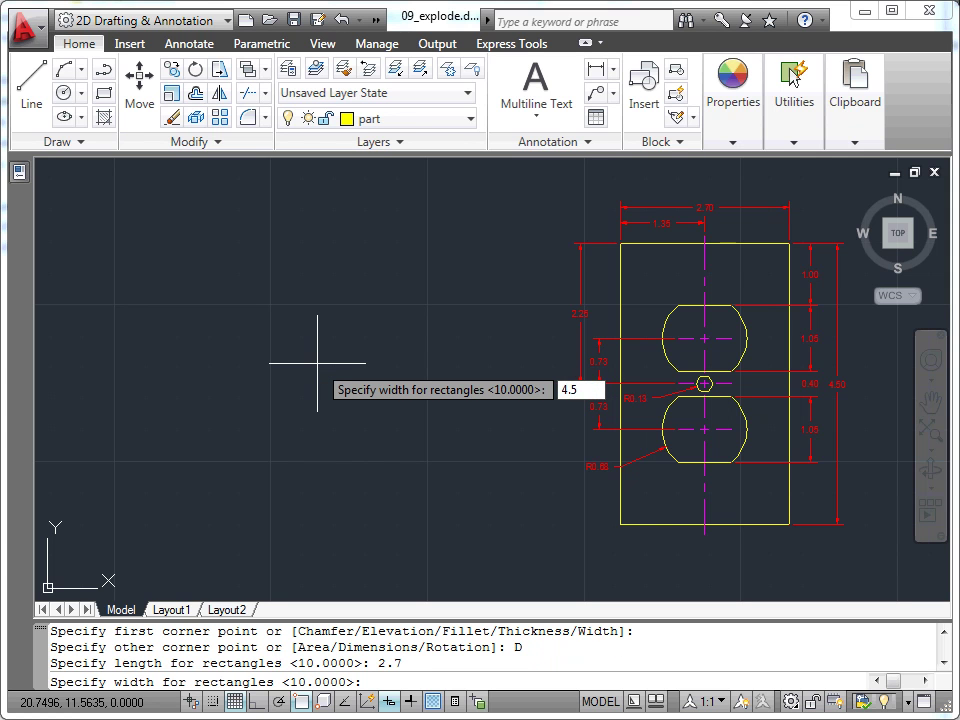
{"action": "key", "text": "Return"}
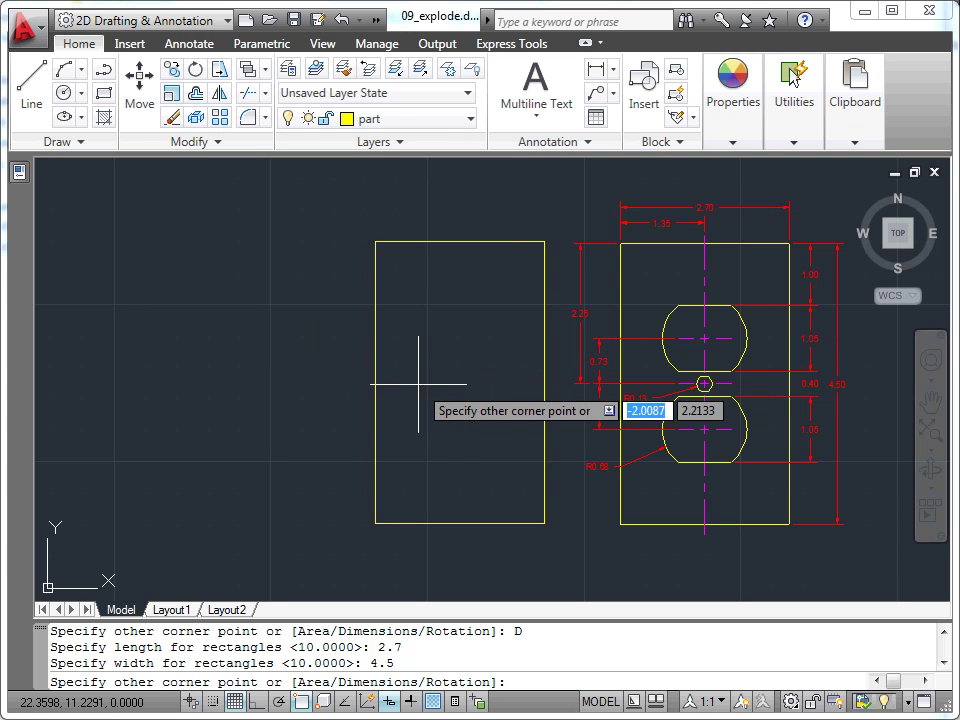
{"action": "left_click", "coordinate": [406, 315]}
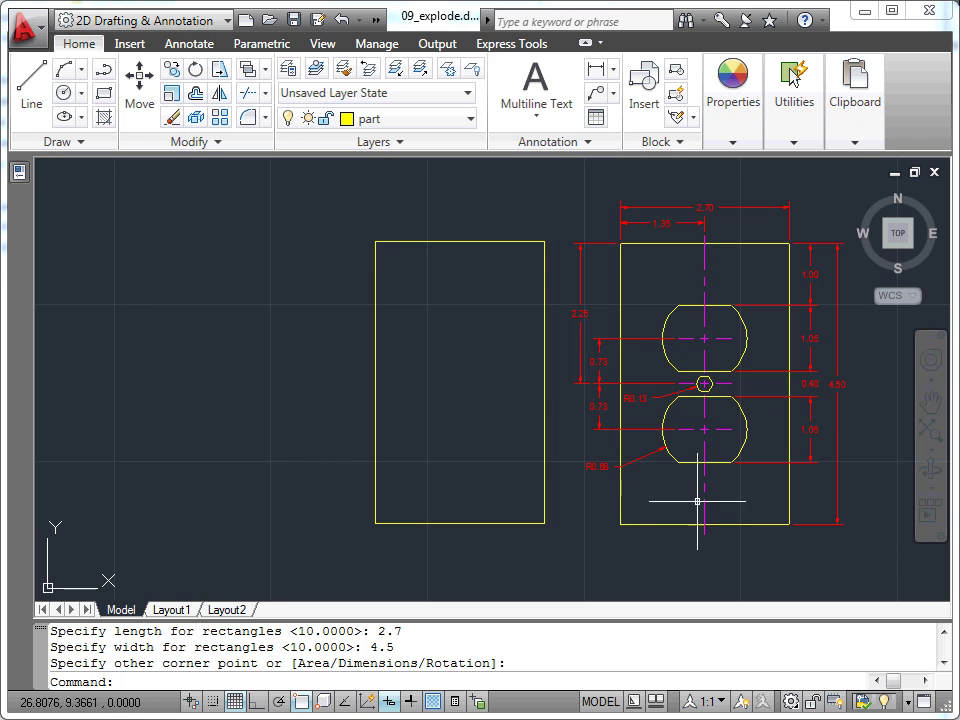
Draw a line snapped between the midpoints of the new rectangle's top and bottom edges.
{"action": "left_click", "coordinate": [36, 106]}
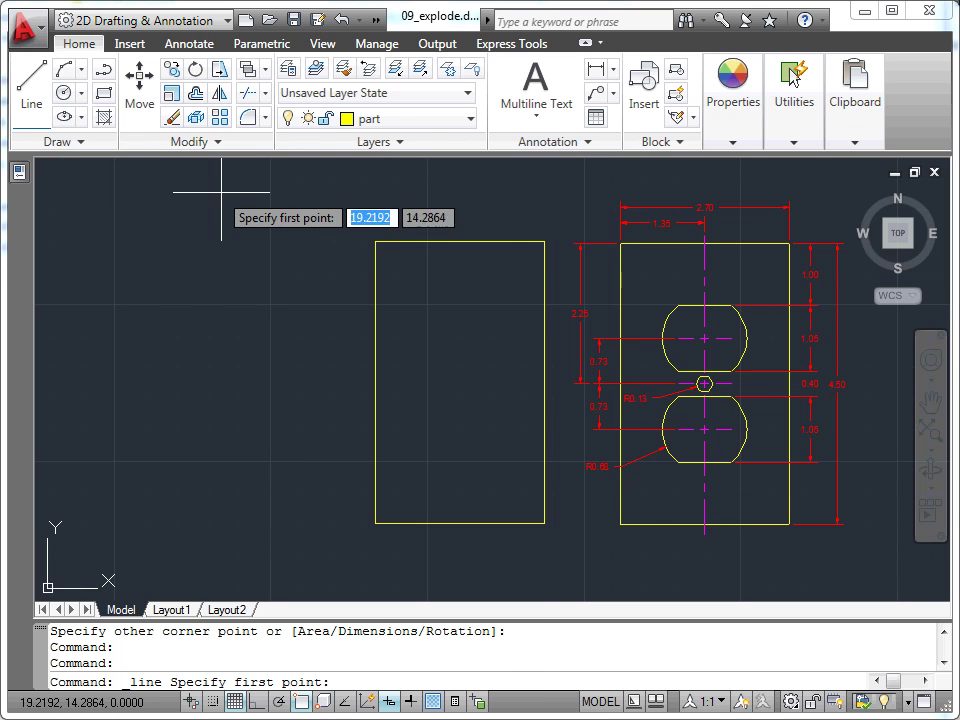
{"action": "right_click", "coordinate": [337, 233], "text": "shift"}
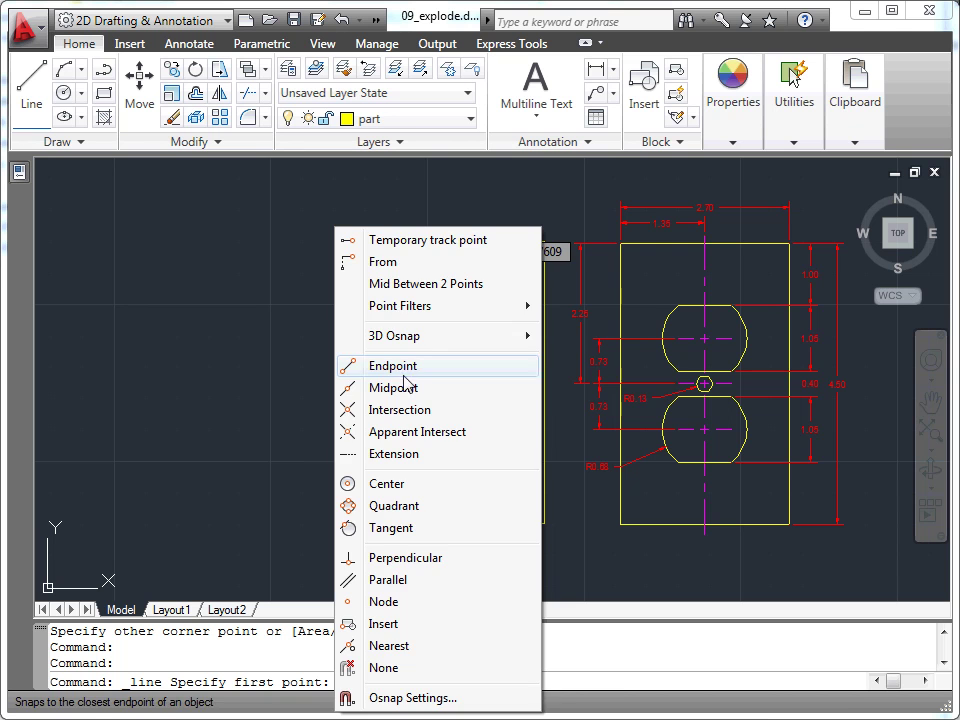
{"action": "left_click", "coordinate": [395, 387]}
{"action": "left_click", "coordinate": [460, 245]}
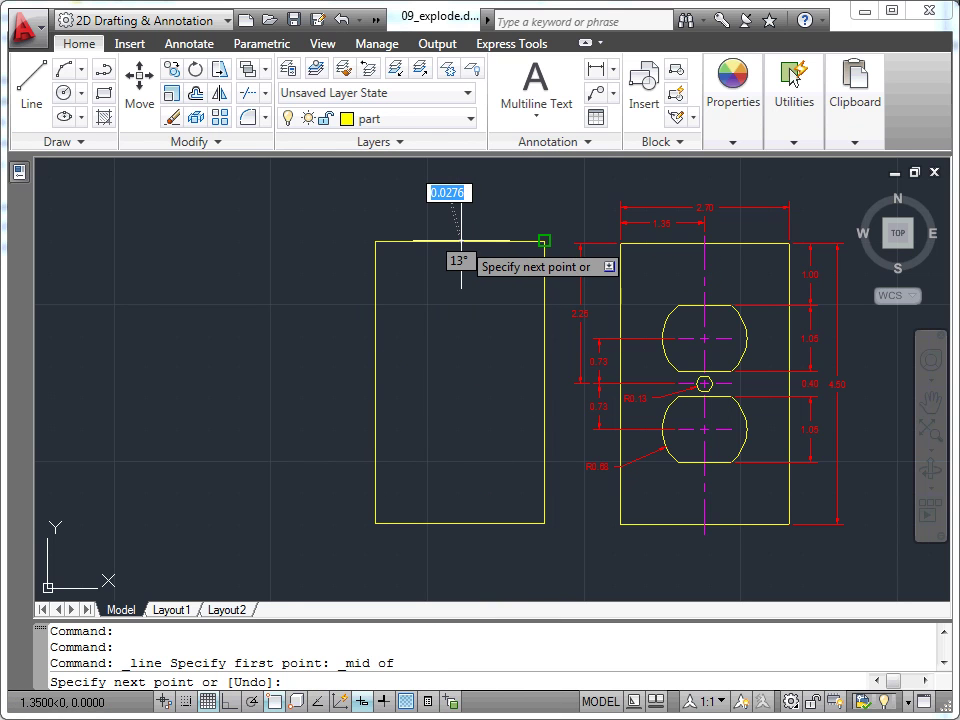
{"action": "right_click", "coordinate": [460, 375], "text": "shift"}
{"action": "left_click", "coordinate": [520, 530]}
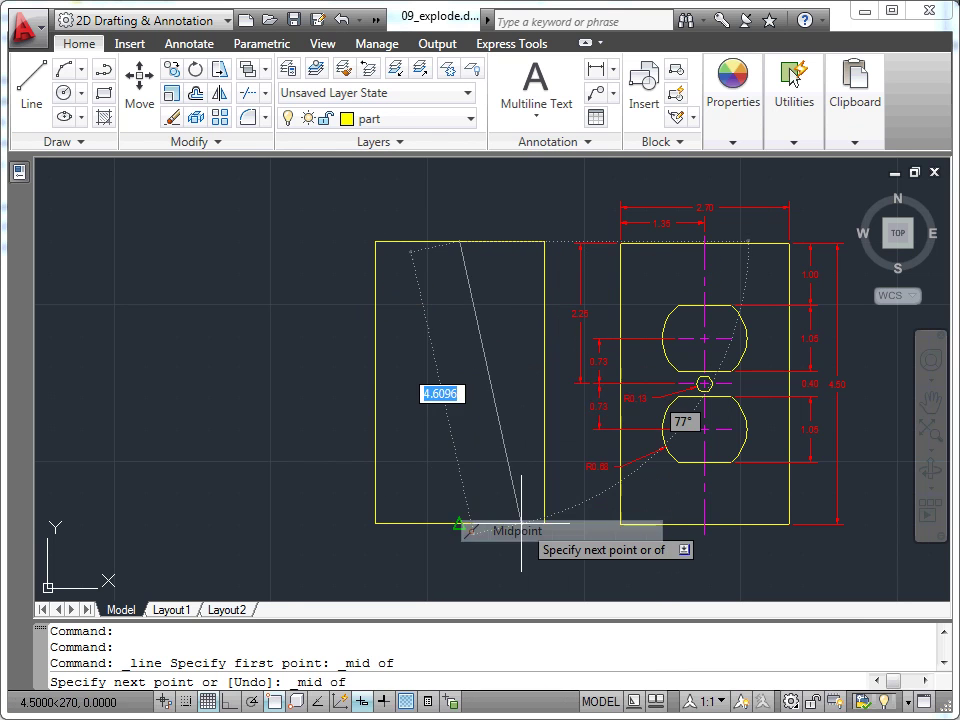
{"action": "left_click", "coordinate": [459, 523]}
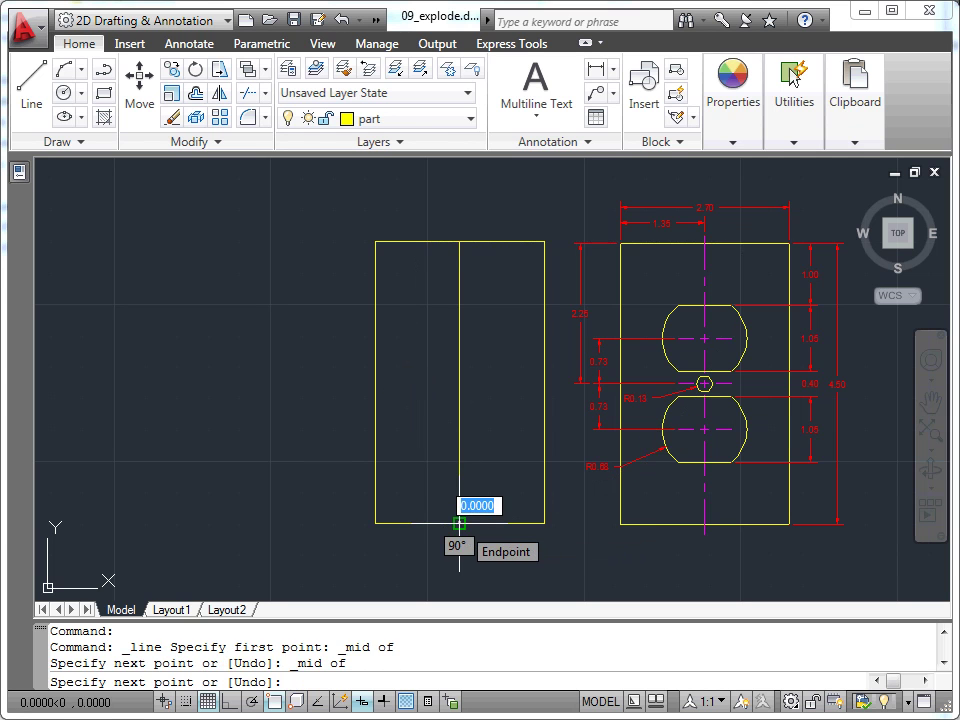
{"action": "key", "text": "Escape"}
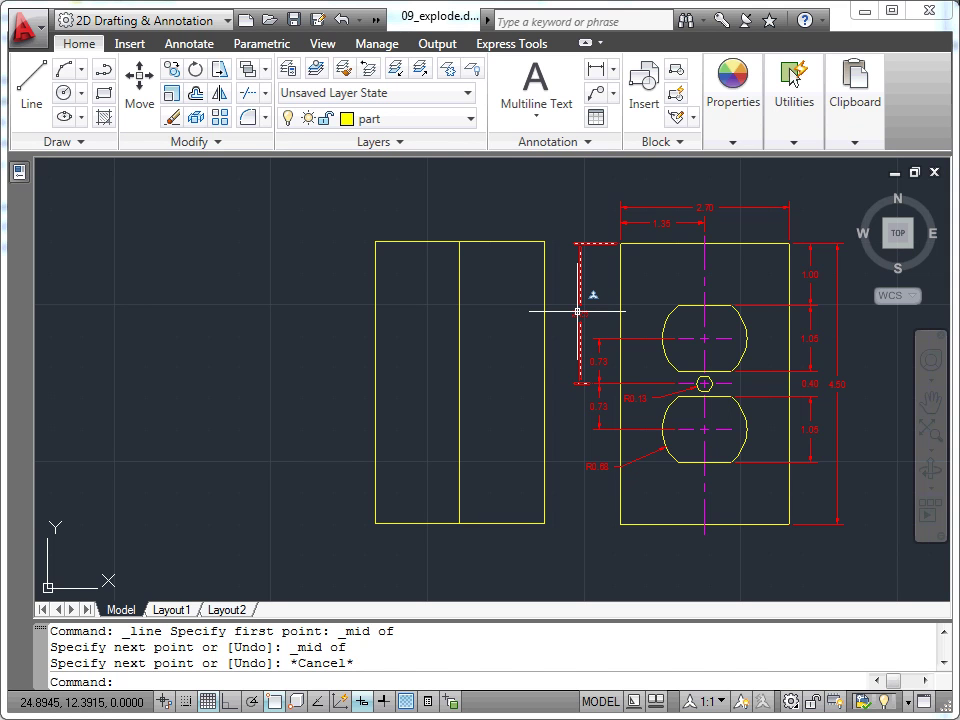
{"action": "left_click", "coordinate": [422, 240]}
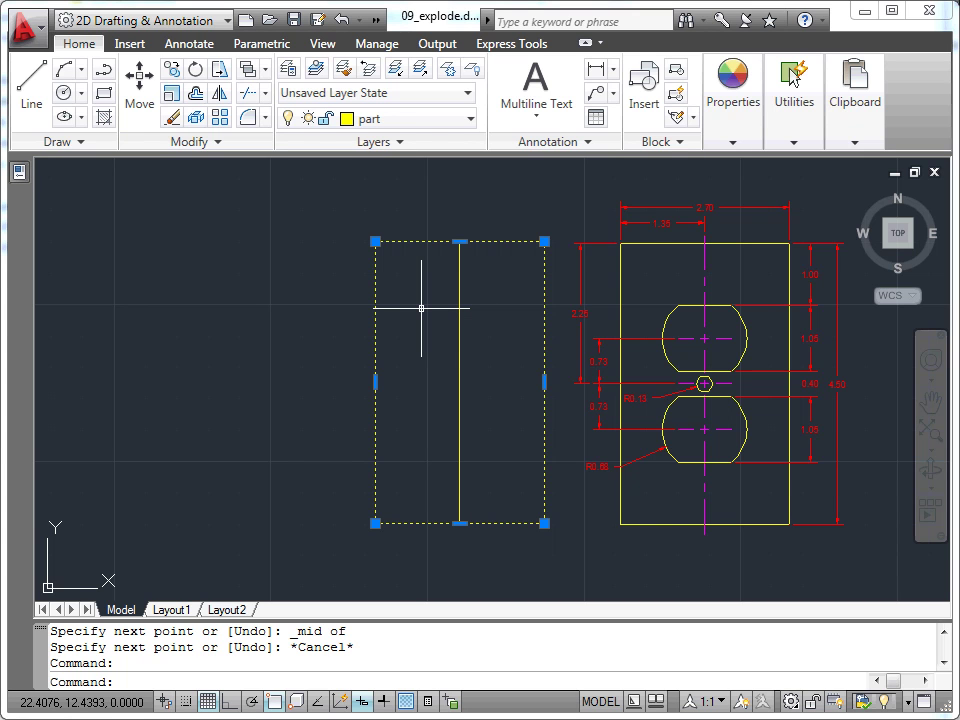
{"action": "key", "text": "Escape"}
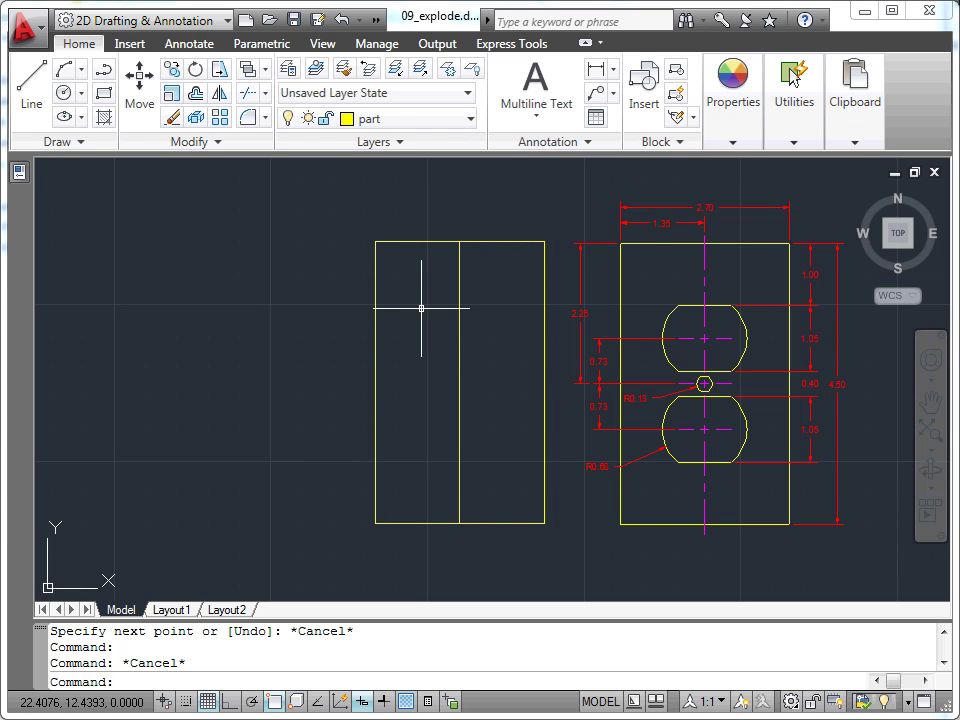
Explode the new rectangle into four separate edge lines.
{"action": "left_click", "coordinate": [196, 116]}
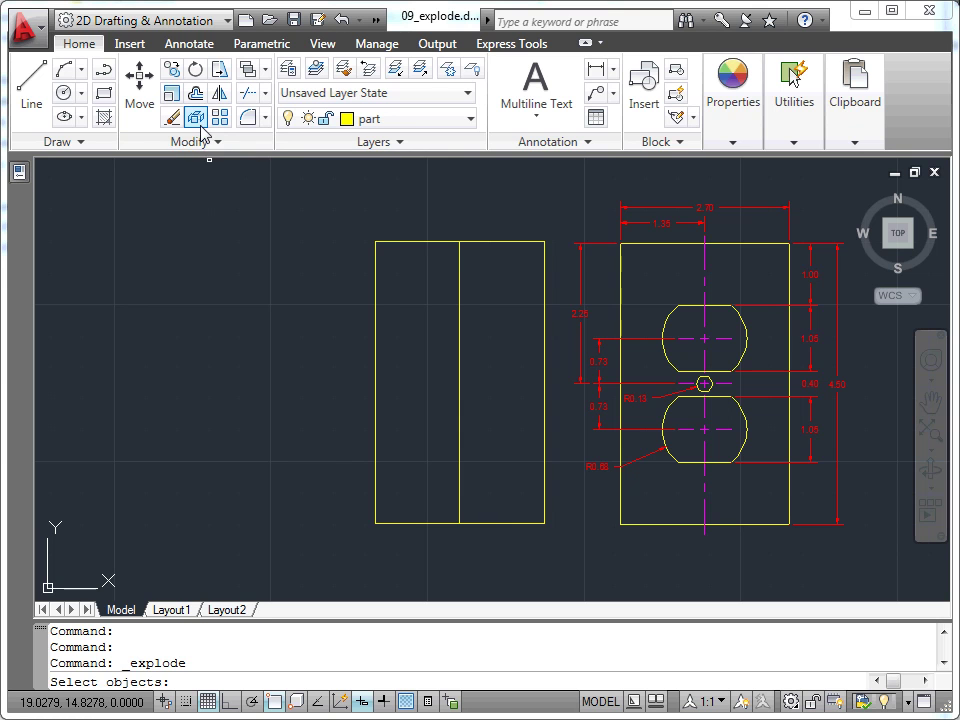
{"action": "left_click", "coordinate": [406, 240]}
{"action": "key", "text": "Return"}
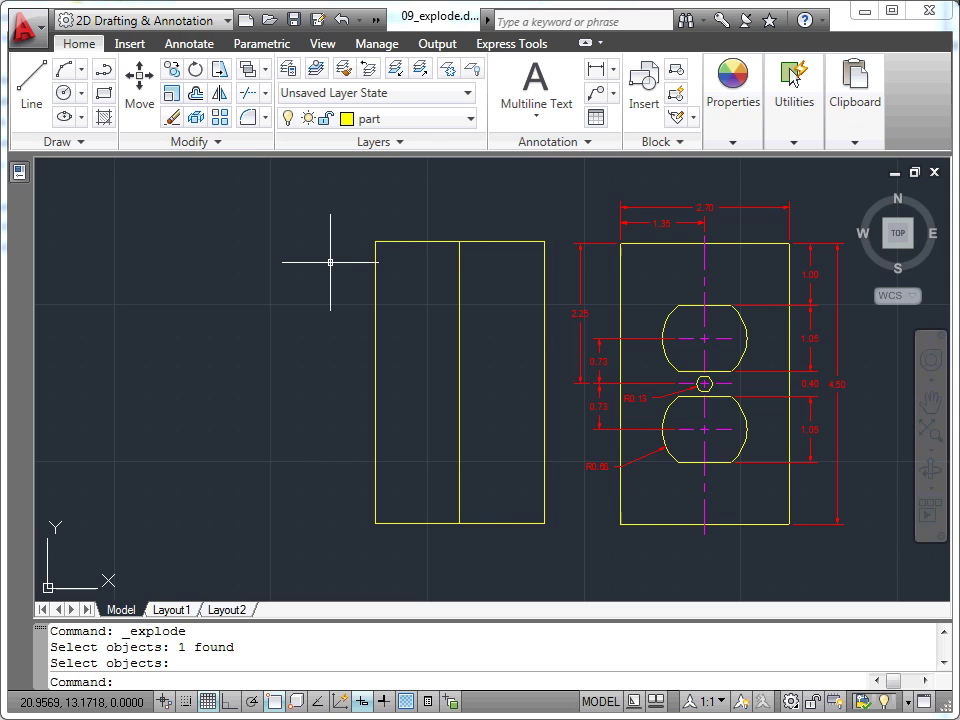
Offset the rectangle's top edge 2.25 downward to make a horizontal line.
{"action": "left_click", "coordinate": [195, 96]}
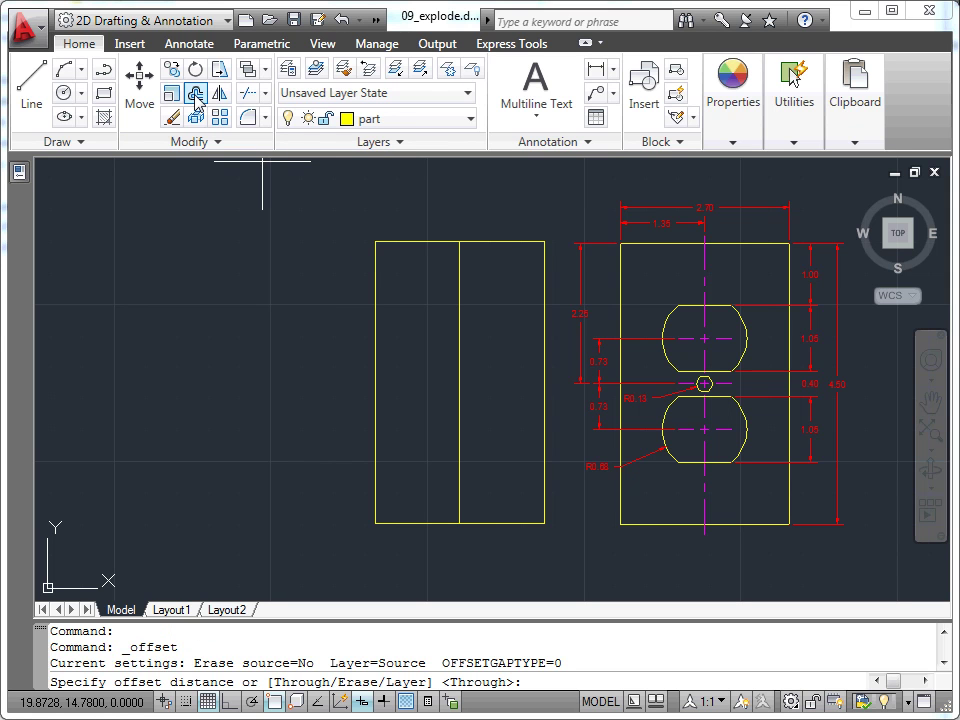
{"action": "type", "text": "2.25"}
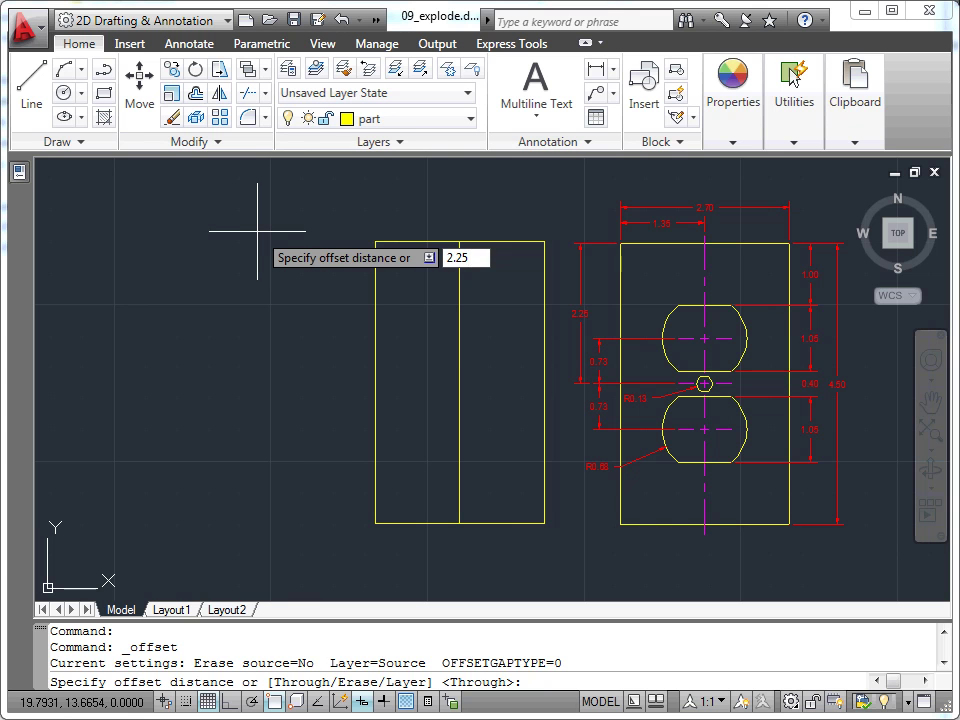
{"action": "key", "text": "Return"}
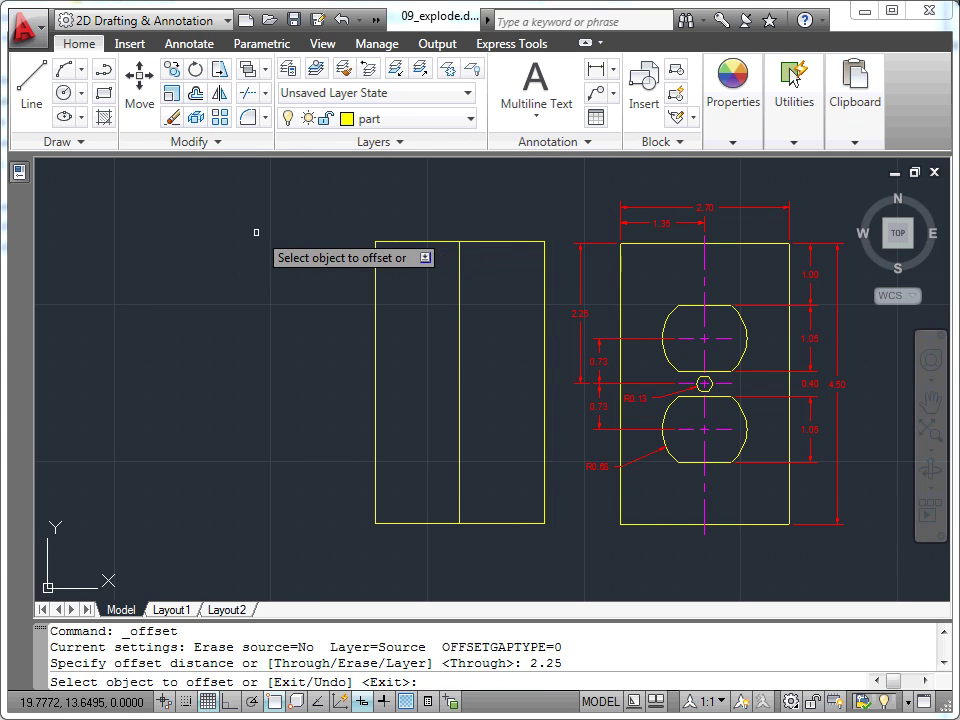
{"action": "left_click", "coordinate": [418, 241]}
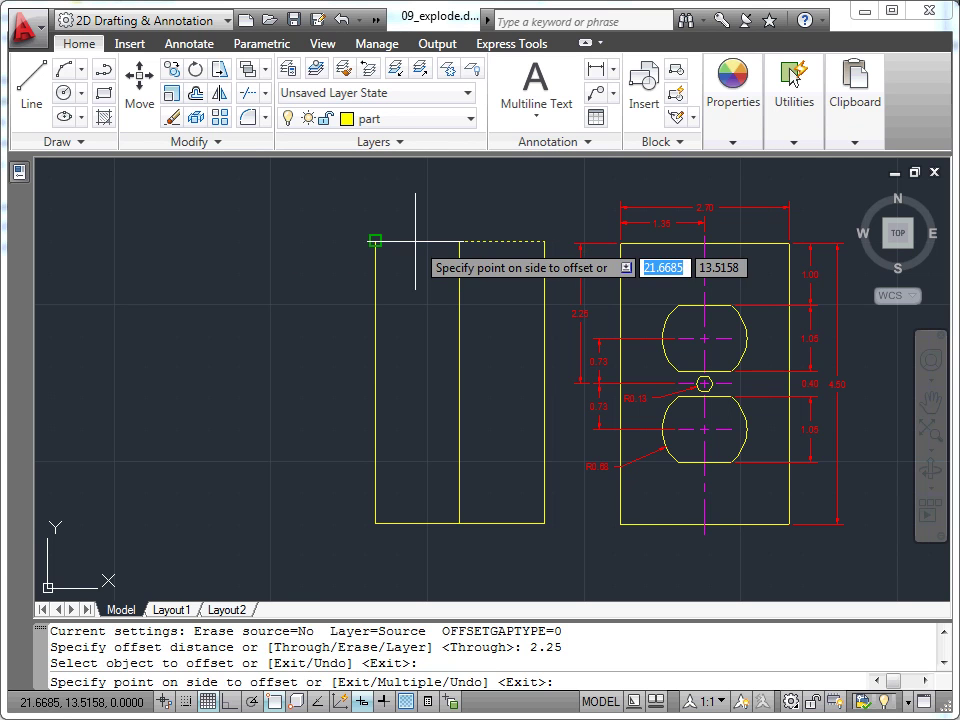
{"action": "left_click", "coordinate": [431, 301]}
{"action": "key", "text": "Escape"}
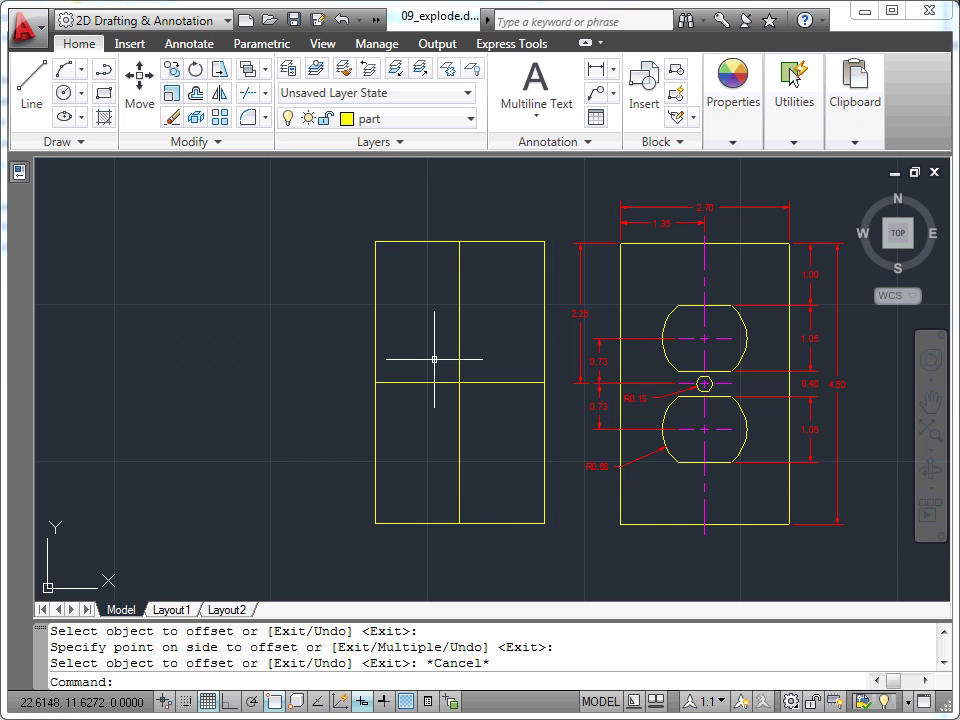
Draw a 0.13-radius circle at the intersection of the vertical line and the 2.25 offset line.
{"action": "left_click", "coordinate": [63, 93]}
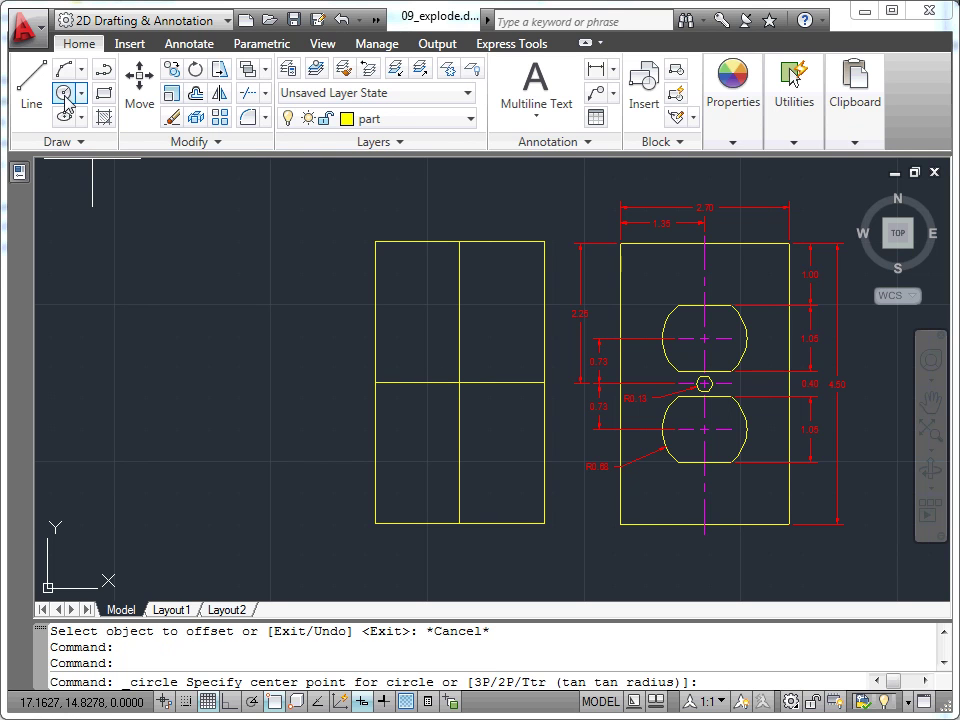
{"action": "right_click", "coordinate": [220, 218], "text": "shift"}
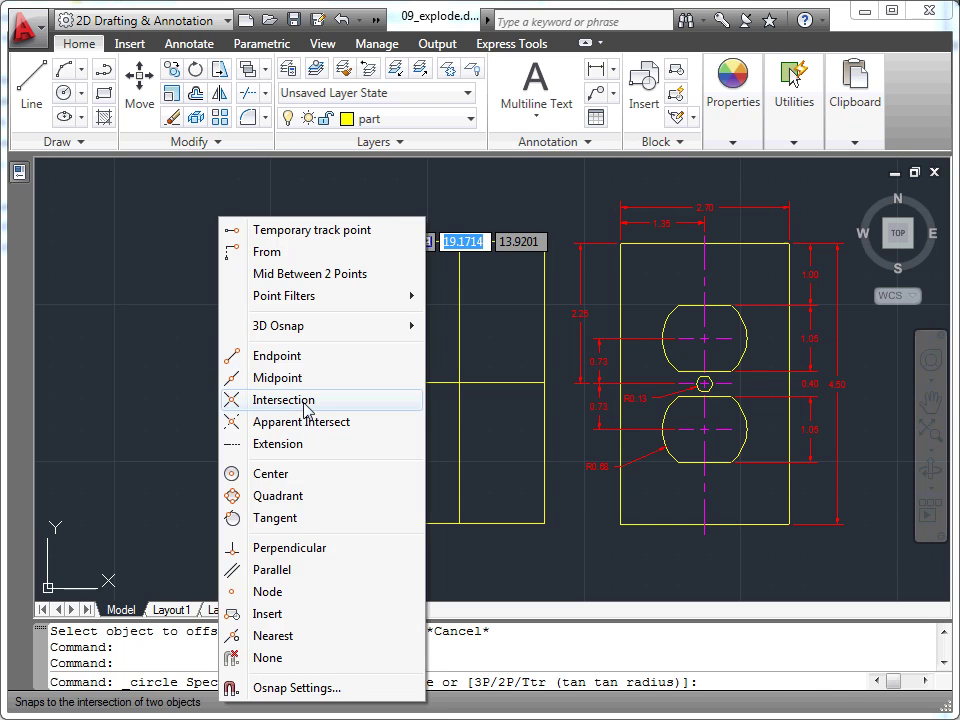
{"action": "left_click", "coordinate": [305, 405]}
{"action": "left_click", "coordinate": [457, 381]}
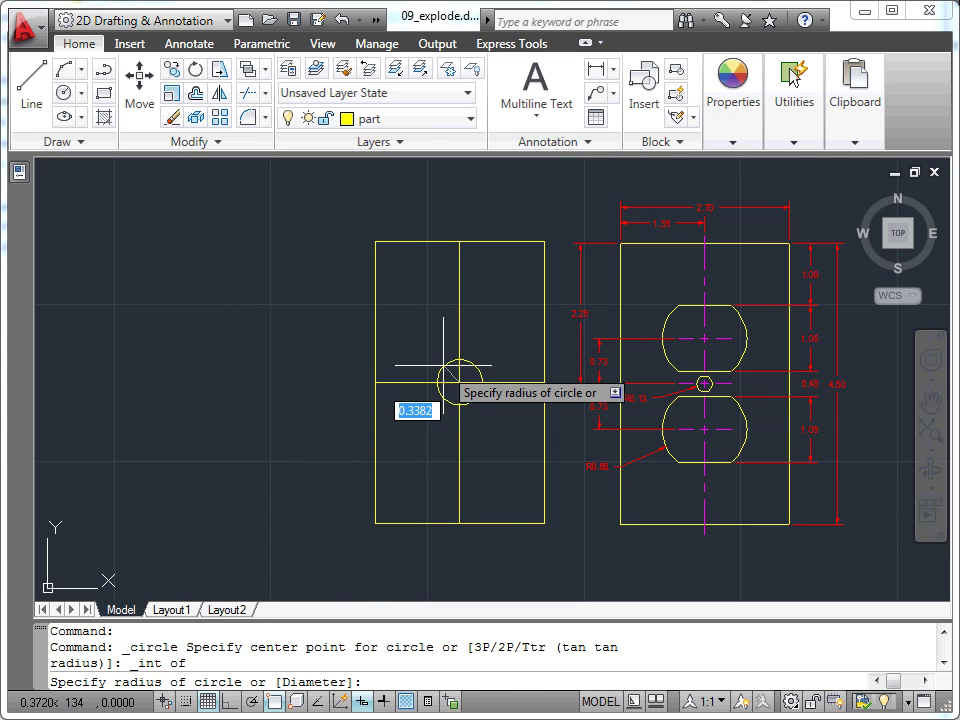
{"action": "type", "text": "0."}
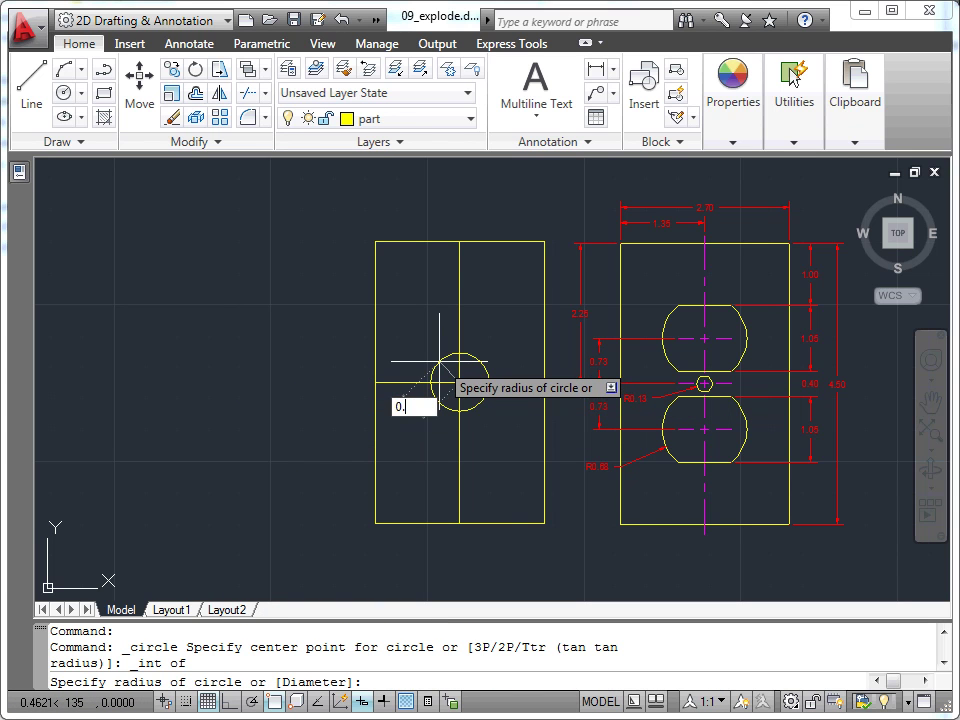
{"action": "key", "text": "Return"}
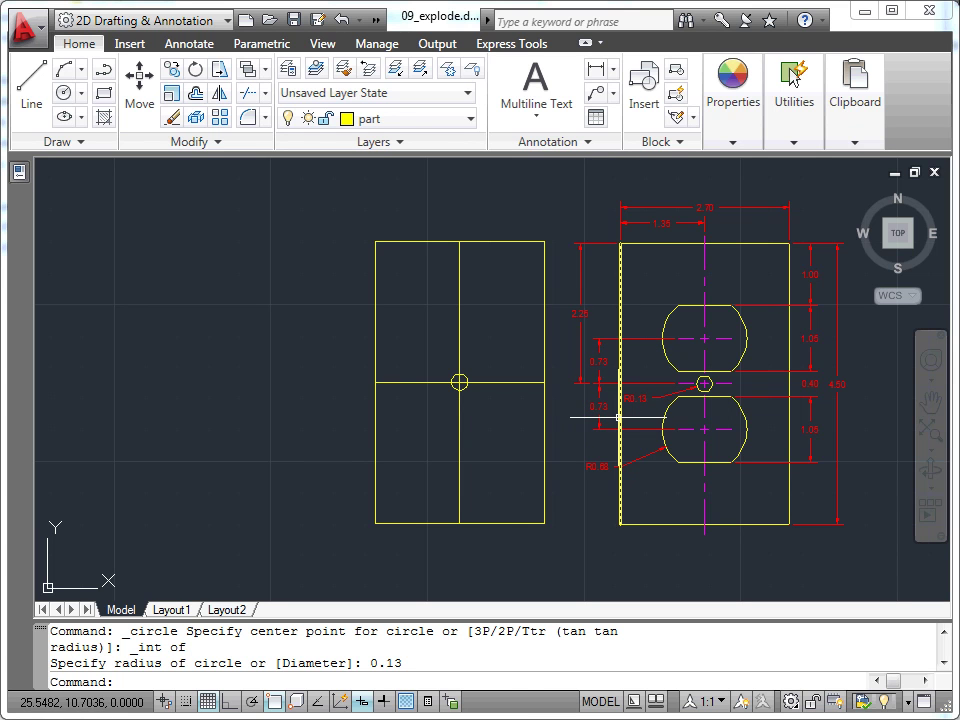
Offset the horizontal centre line 0.73 both above and below.
{"action": "left_click", "coordinate": [196, 98]}
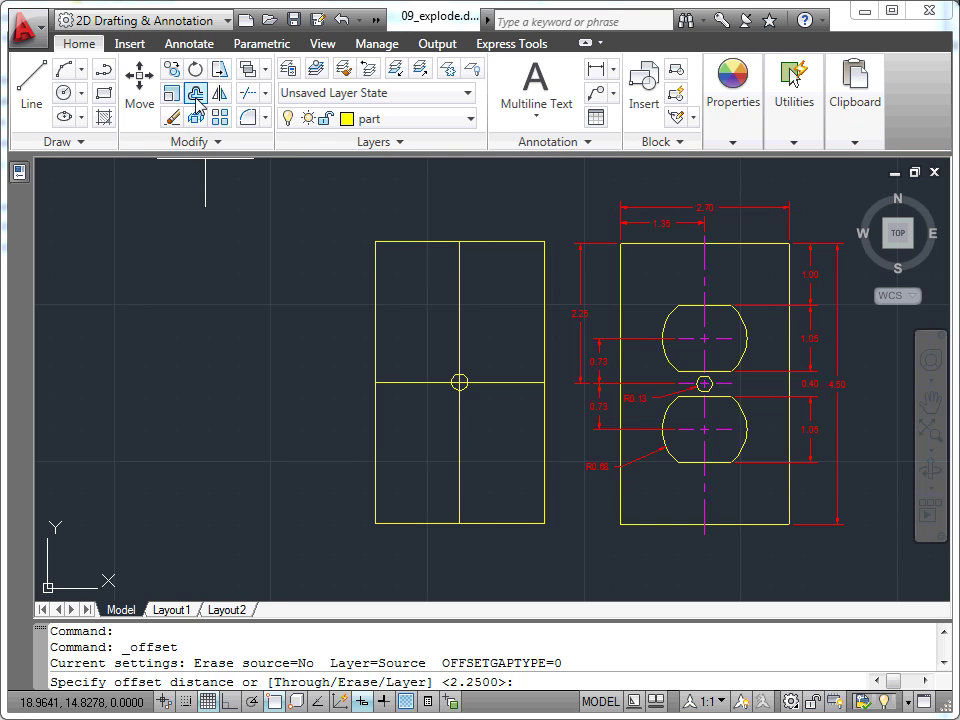
{"action": "type", "text": "0.73"}
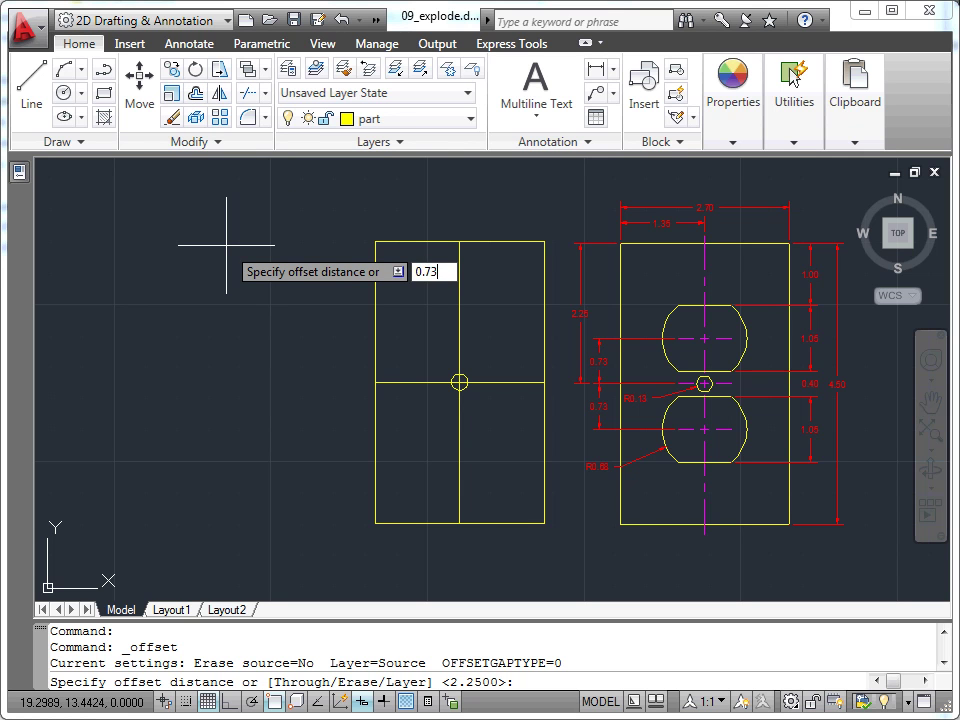
{"action": "key", "text": "Return"}
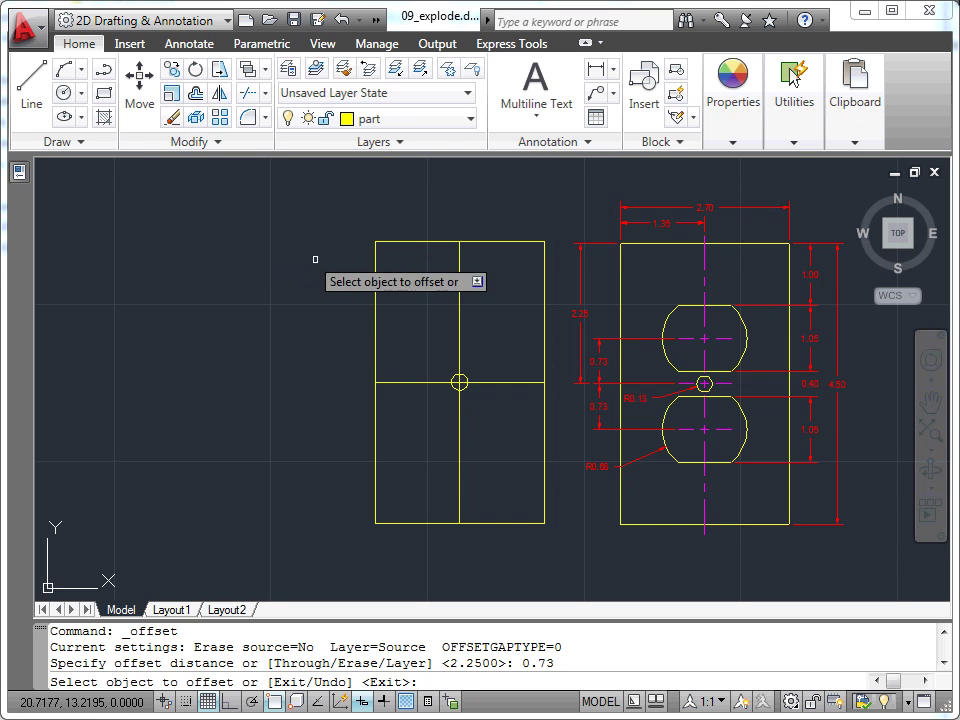
{"action": "left_click", "coordinate": [453, 381]}
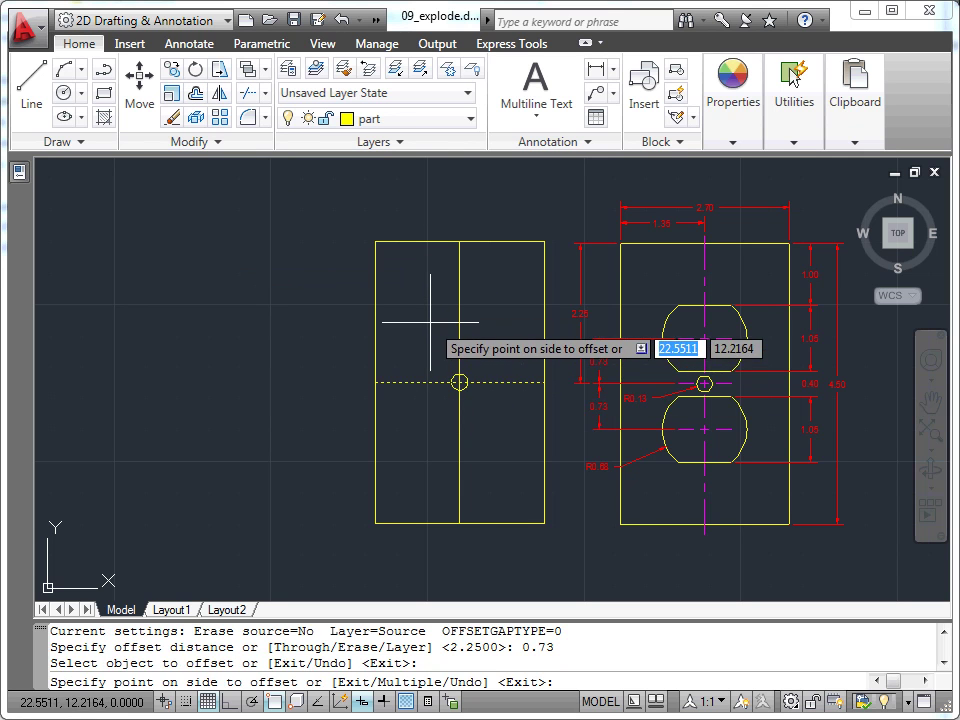
{"action": "left_click", "coordinate": [431, 324]}
{"action": "left_click", "coordinate": [457, 381]}
{"action": "left_click", "coordinate": [432, 434]}
{"action": "key", "text": "Escape"}
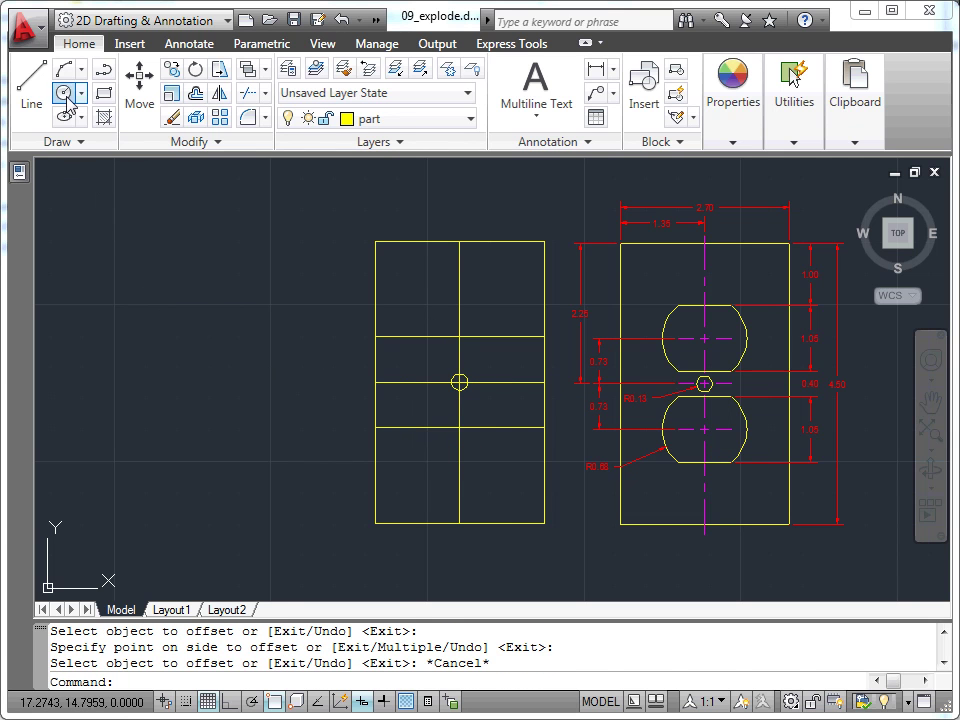
Draw two 0.68-radius circles centred where the new upper and lower lines cross the vertical line.
{"action": "left_click", "coordinate": [65, 94]}
{"action": "right_click", "coordinate": [220, 256], "text": "shift"}
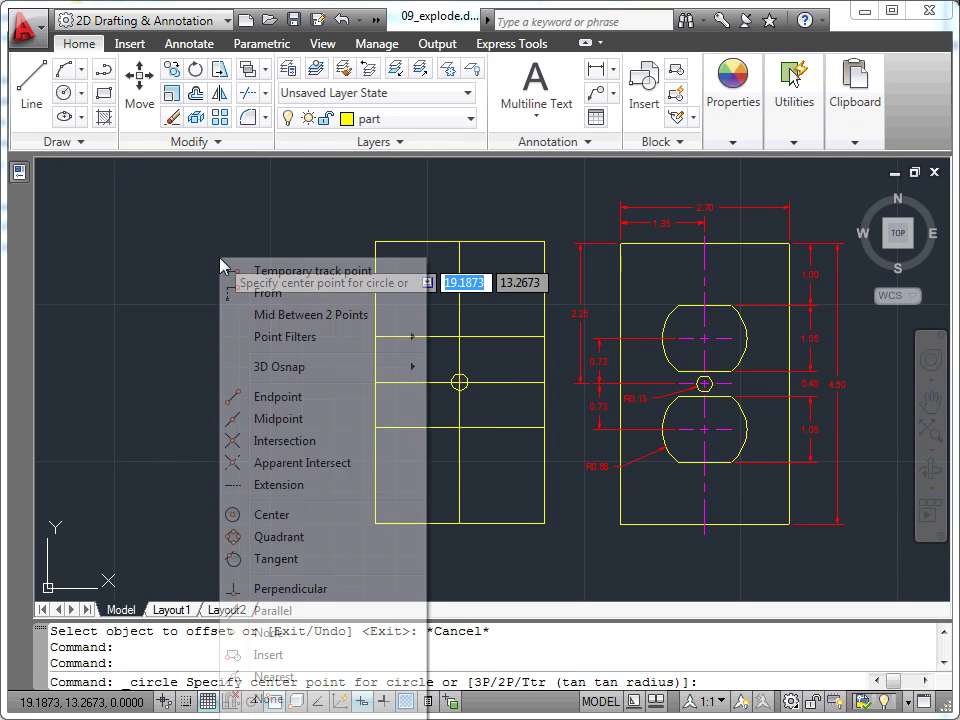
{"action": "left_click", "coordinate": [313, 441]}
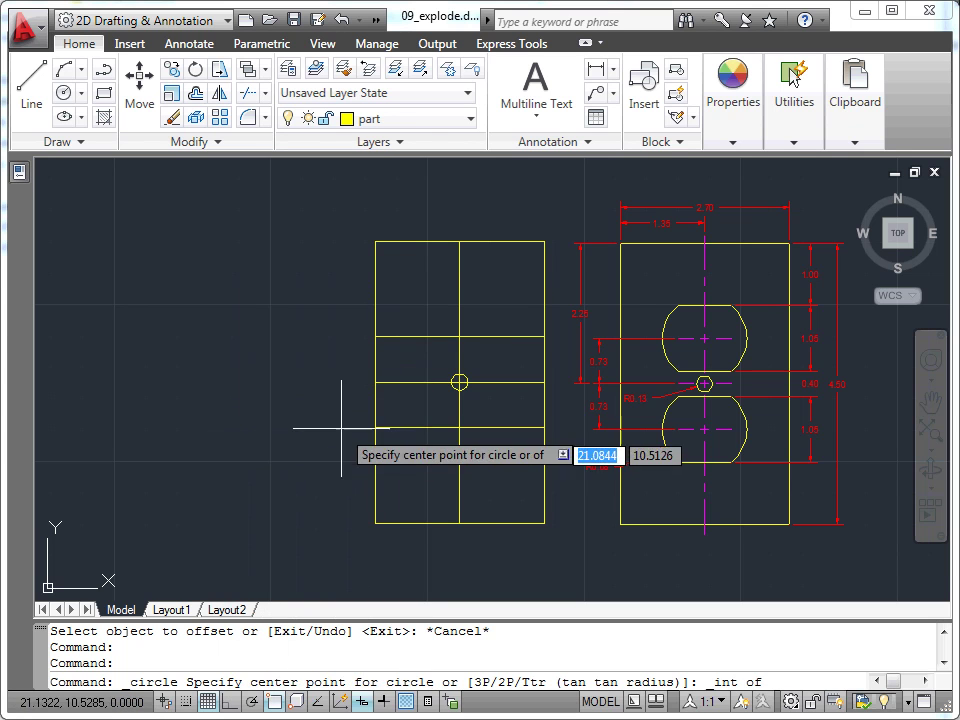
{"action": "left_click", "coordinate": [459, 337]}
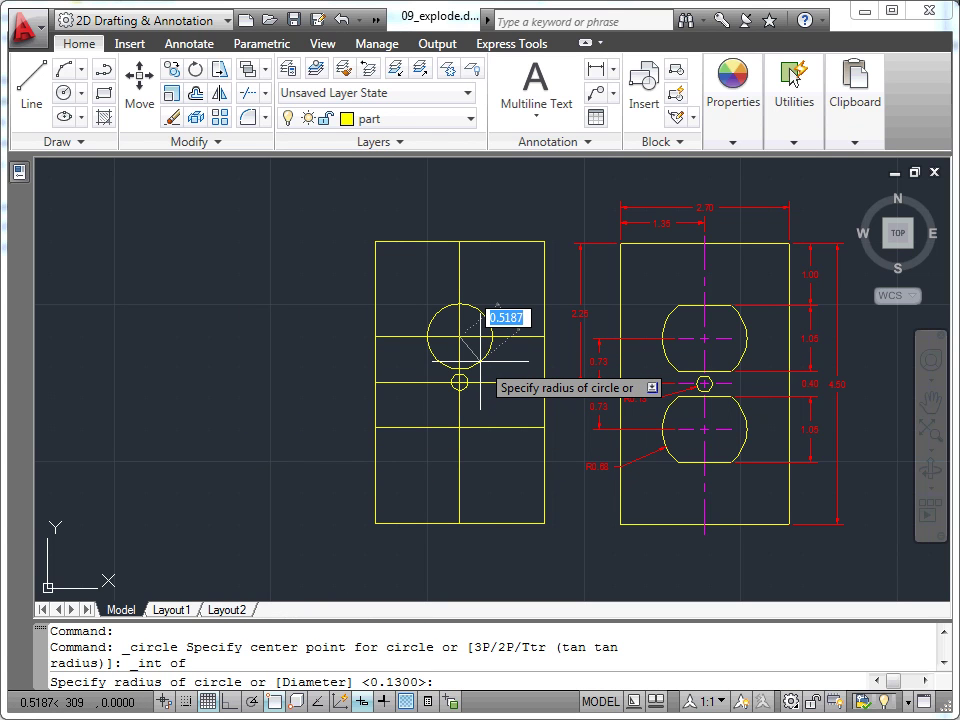
{"action": "type", "text": "0"}
{"action": "key", "text": "Return"}
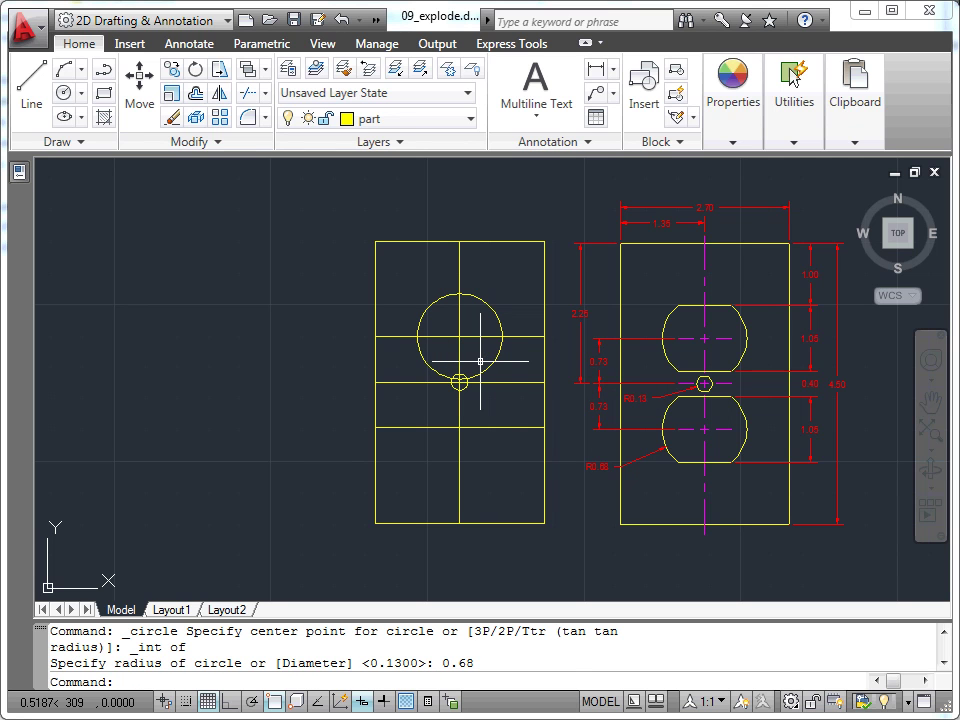
{"action": "key", "text": "Return"}
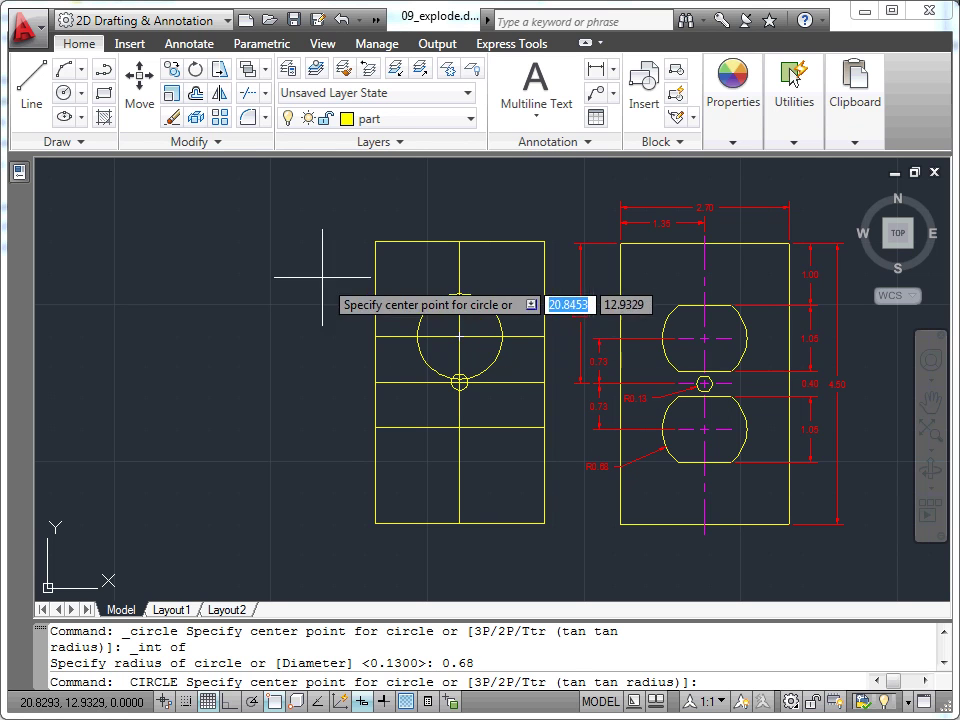
{"action": "right_click", "coordinate": [314, 265], "text": "shift"}
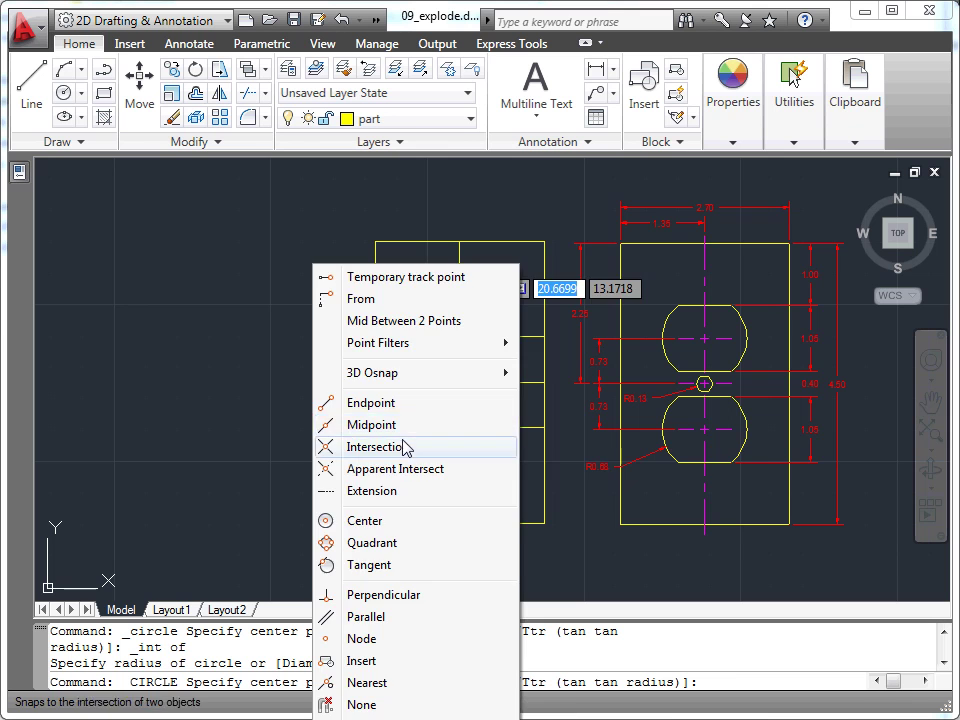
{"action": "left_click", "coordinate": [435, 446]}
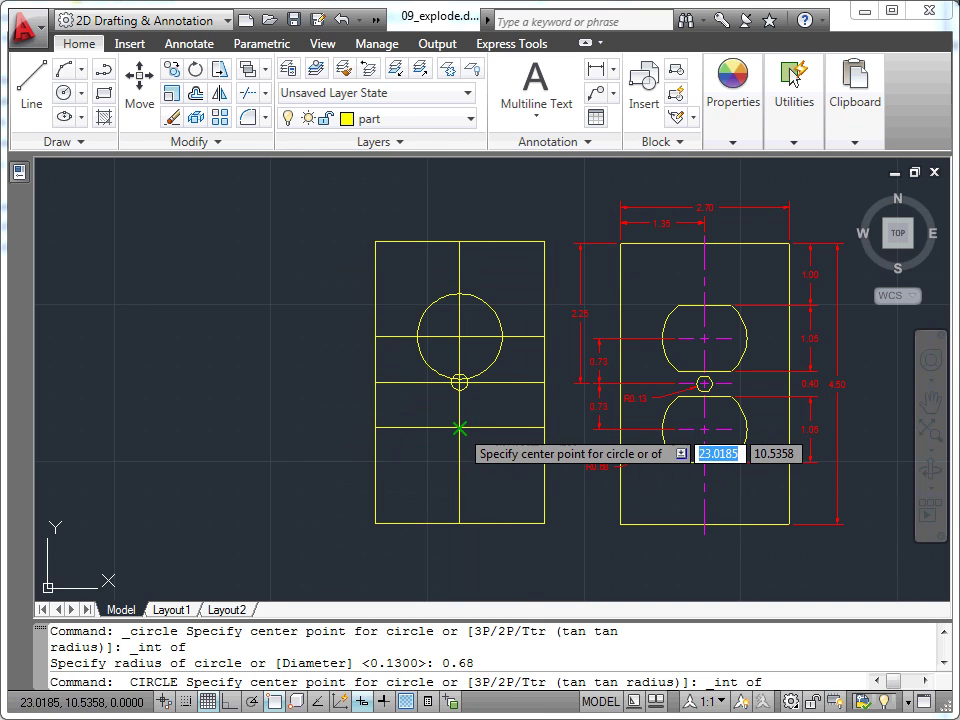
{"action": "left_click", "coordinate": [459, 429]}
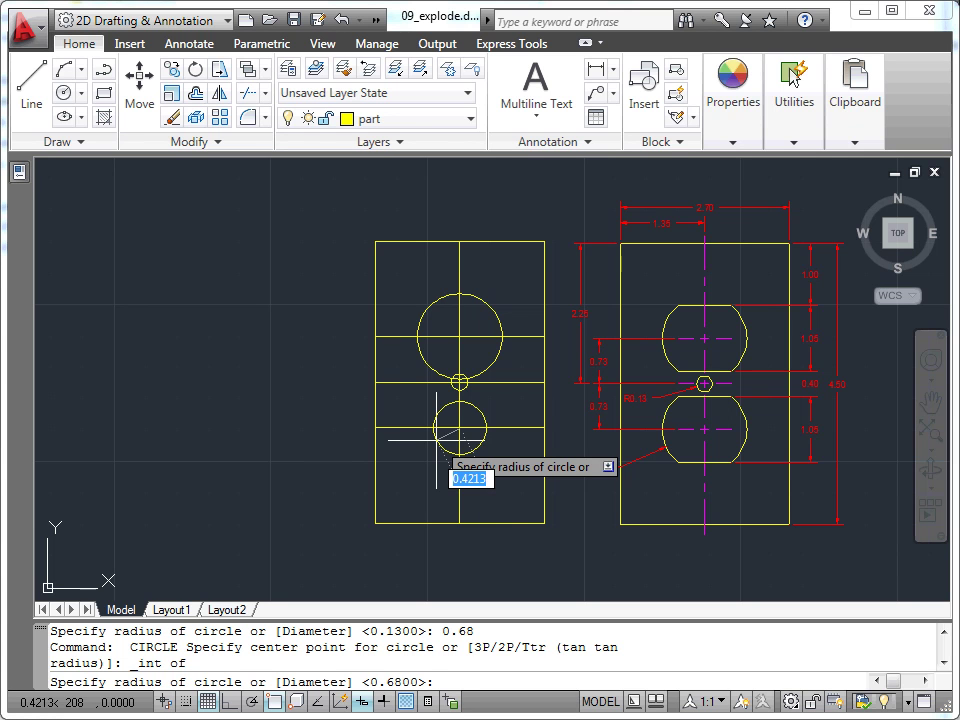
{"action": "key", "text": "Return"}
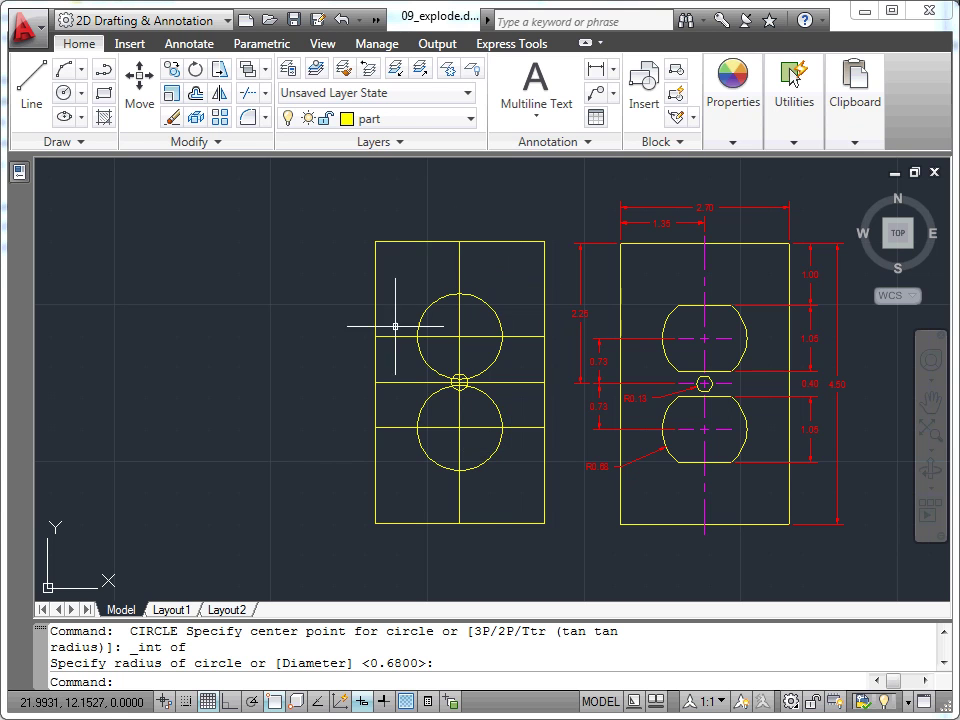
Erase the vertical centre line and the three horizontal construction lines from the left plate.
{"action": "left_click", "coordinate": [173, 118]}
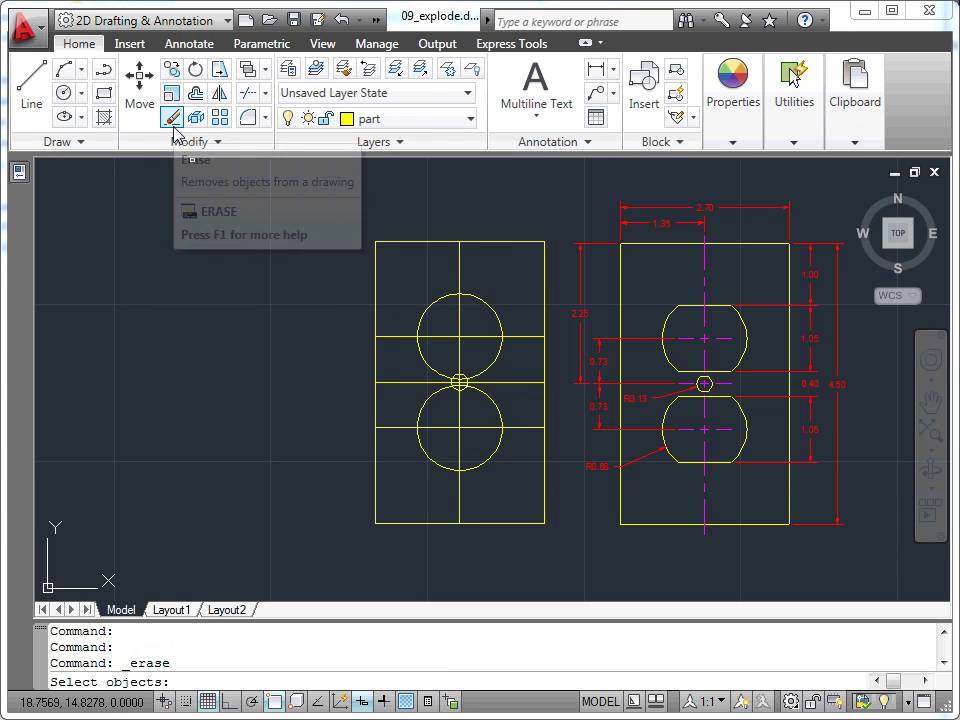
{"action": "left_click", "coordinate": [459, 268]}
{"action": "left_click", "coordinate": [530, 294]}
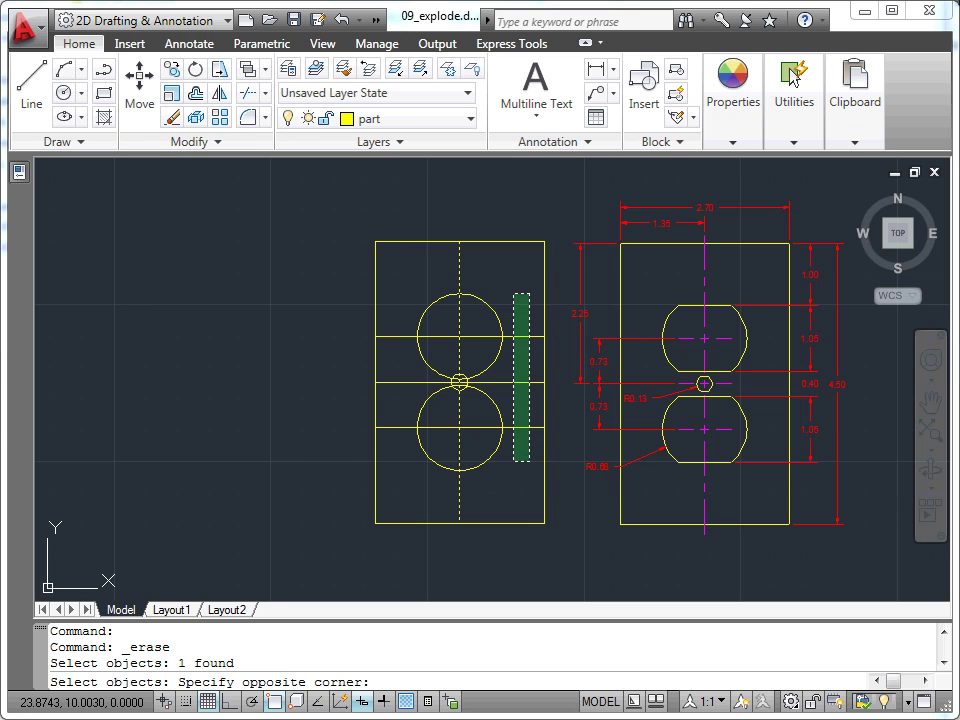
{"action": "left_click", "coordinate": [513, 461]}
{"action": "key", "text": "Return"}
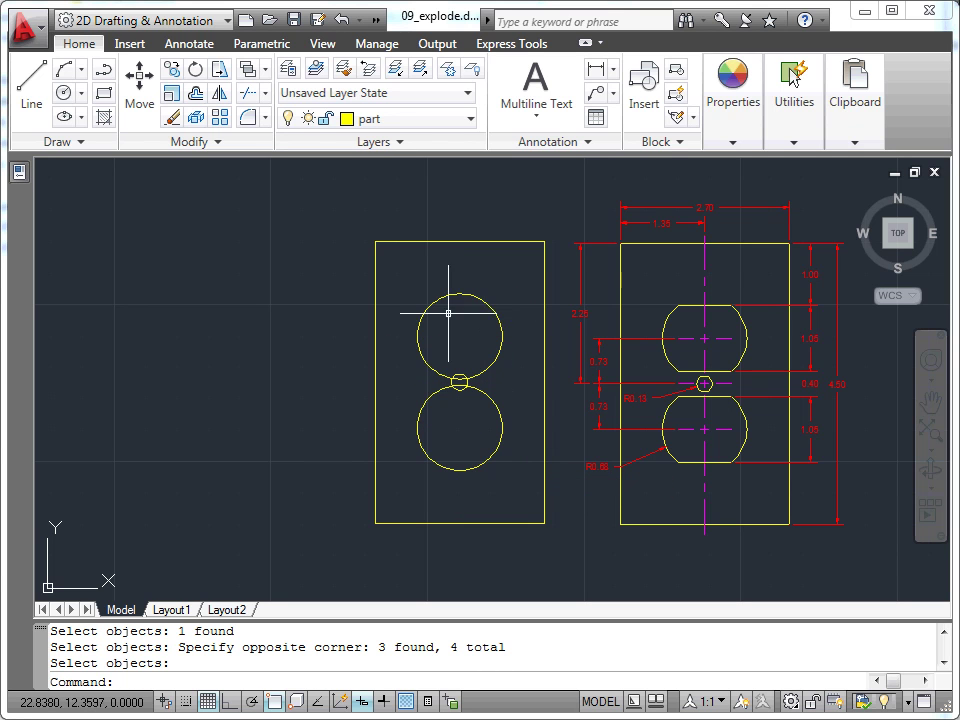
Offset the plate's top and bottom edges inward by 1.
{"action": "left_click", "coordinate": [196, 94]}
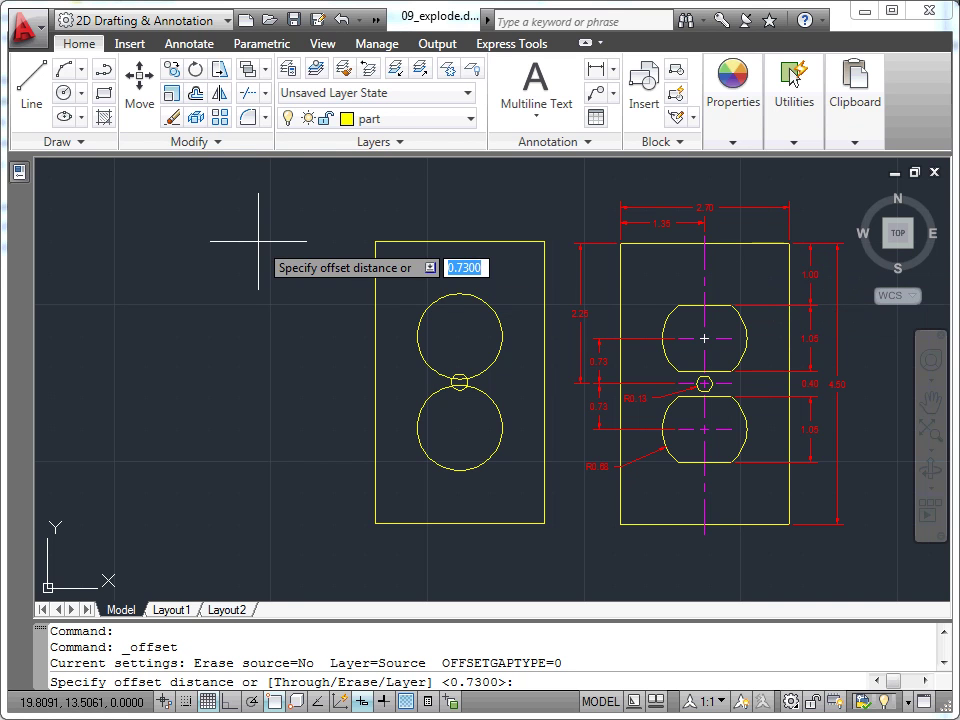
{"action": "type", "text": "1"}
{"action": "key", "text": "Return"}
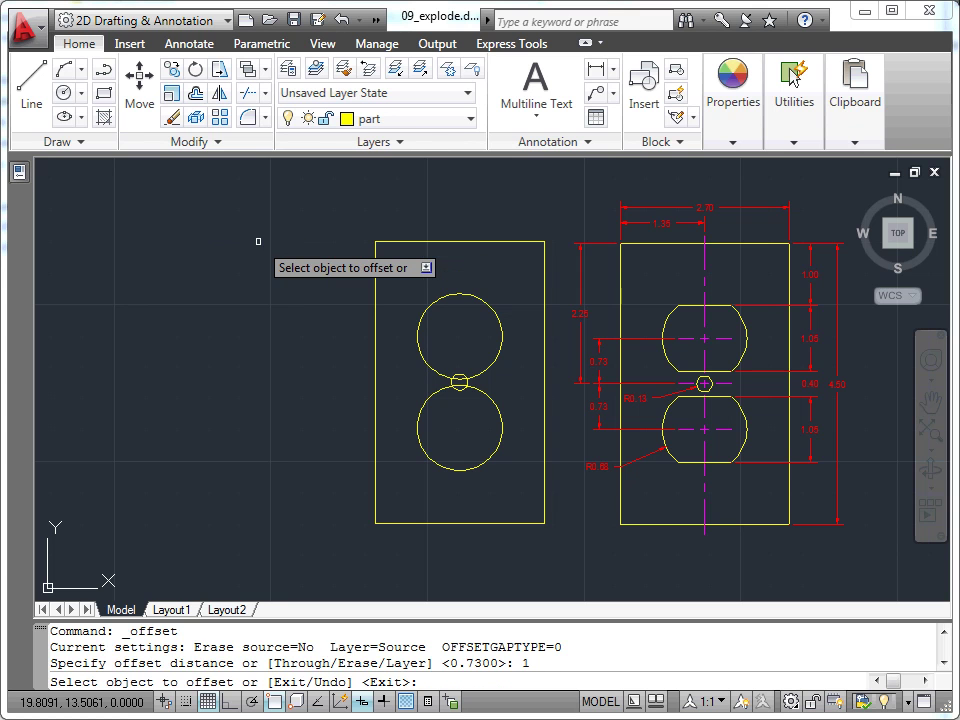
{"action": "left_click", "coordinate": [459, 242]}
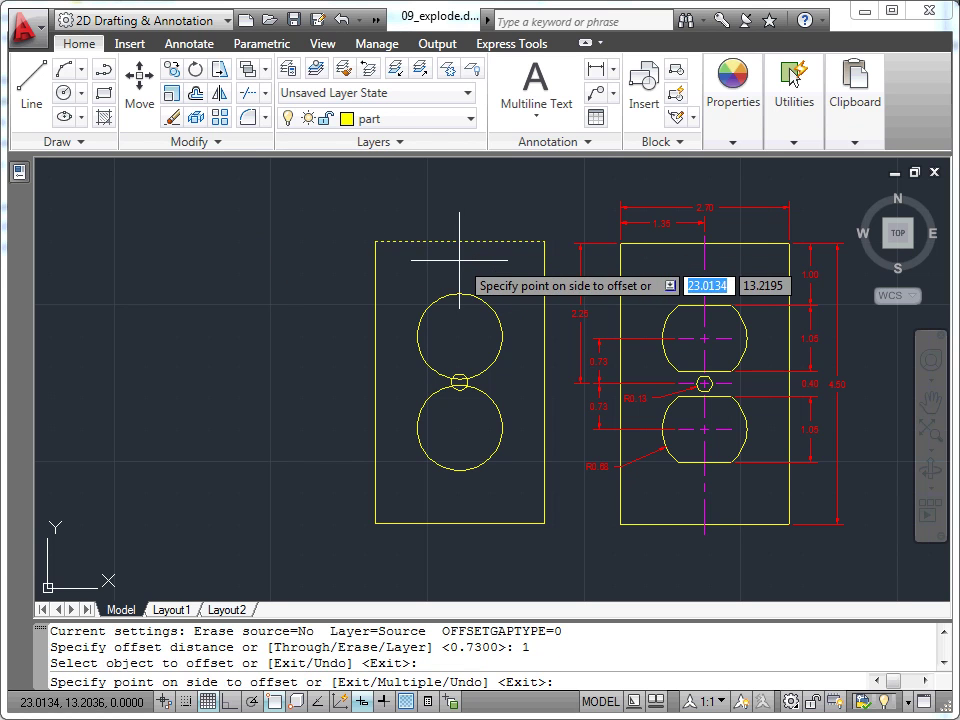
{"action": "left_click", "coordinate": [459, 270]}
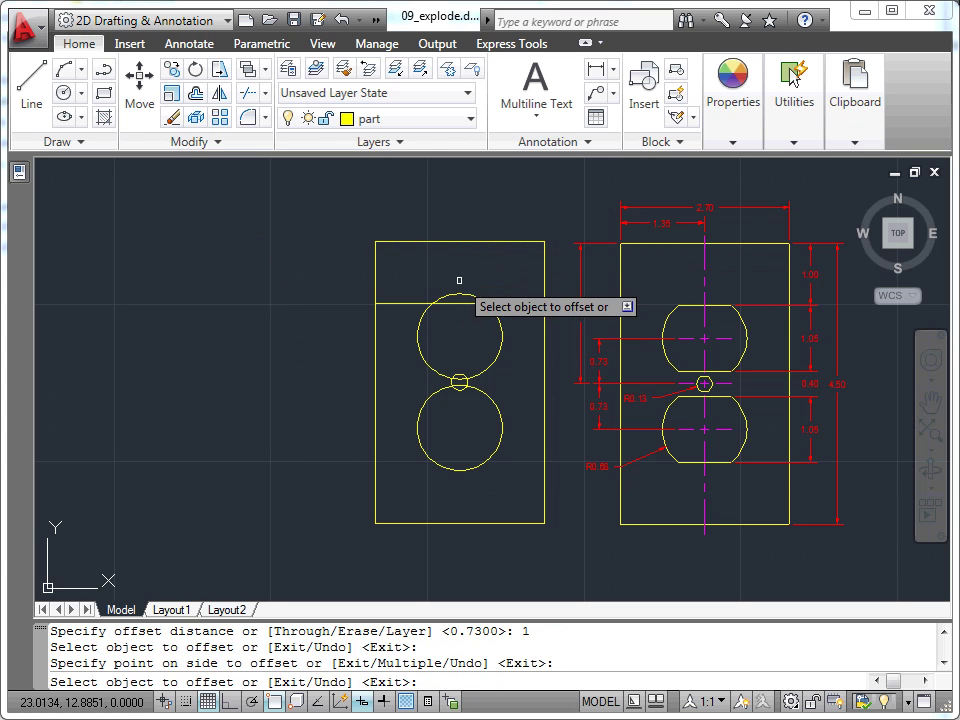
{"action": "left_click", "coordinate": [456, 522]}
{"action": "left_click", "coordinate": [457, 425]}
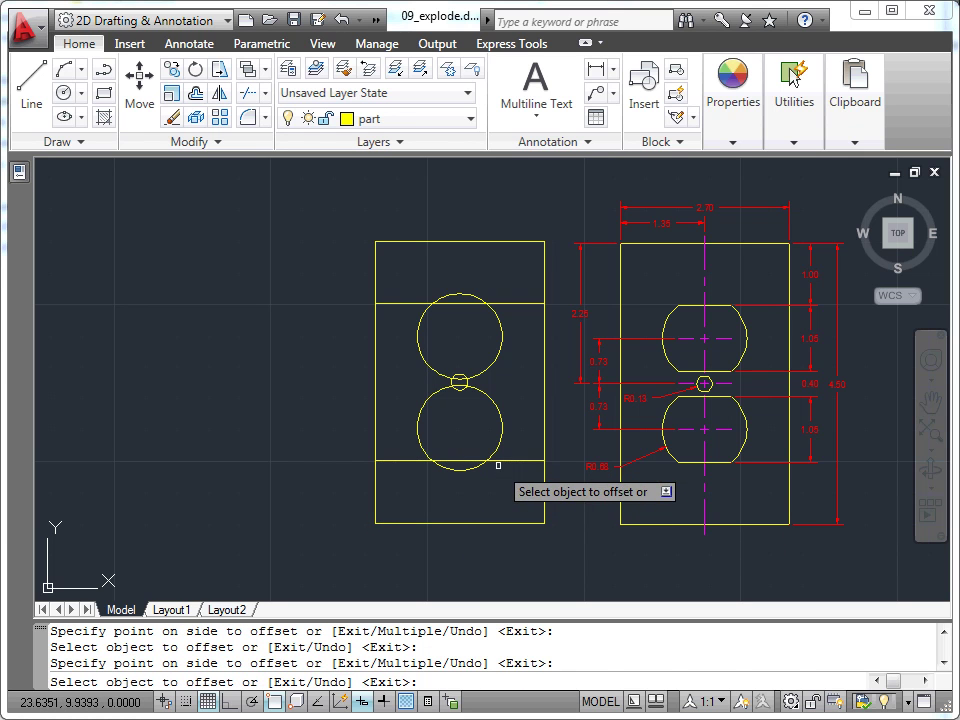
{"action": "key", "text": "Escape"}
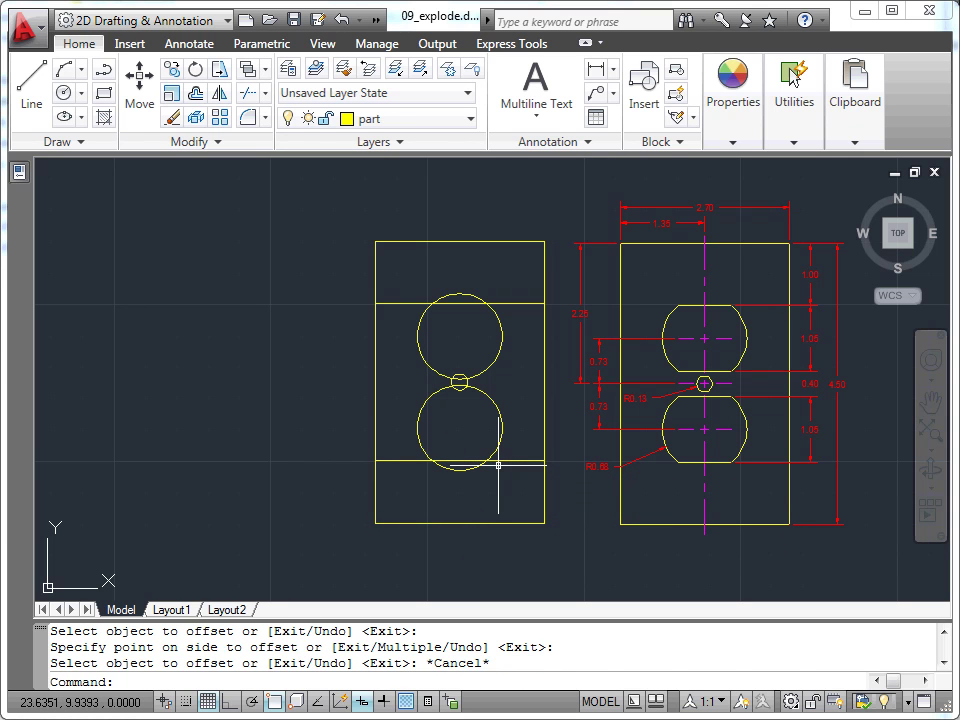
Offset those two new lines a further 1.05 toward the plate's centre.
{"action": "key", "text": "Return"}
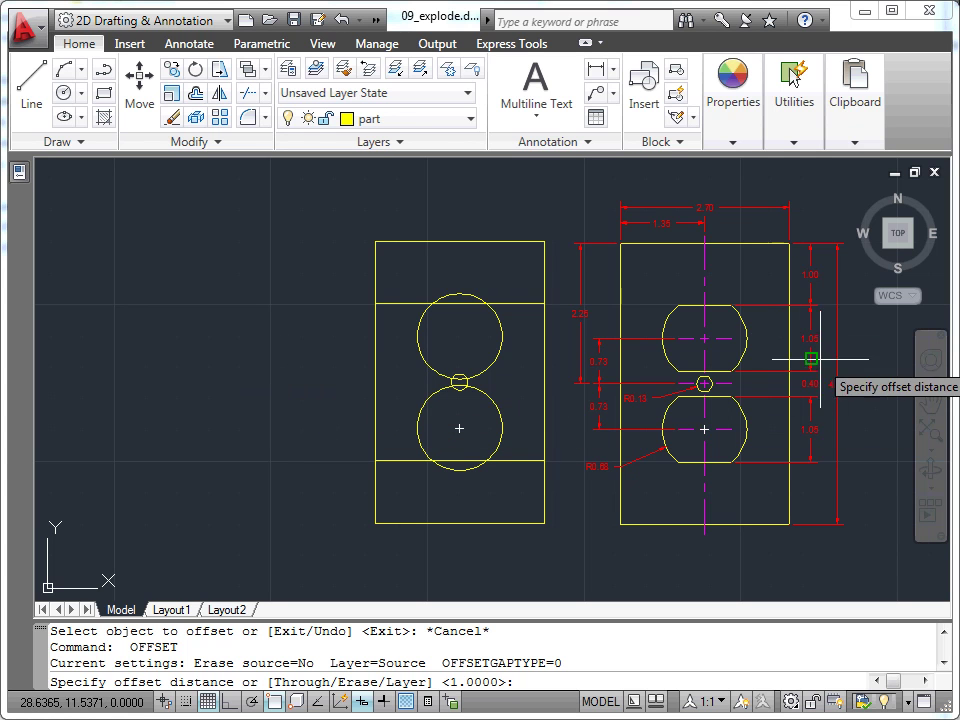
{"action": "type", "text": "1.05"}
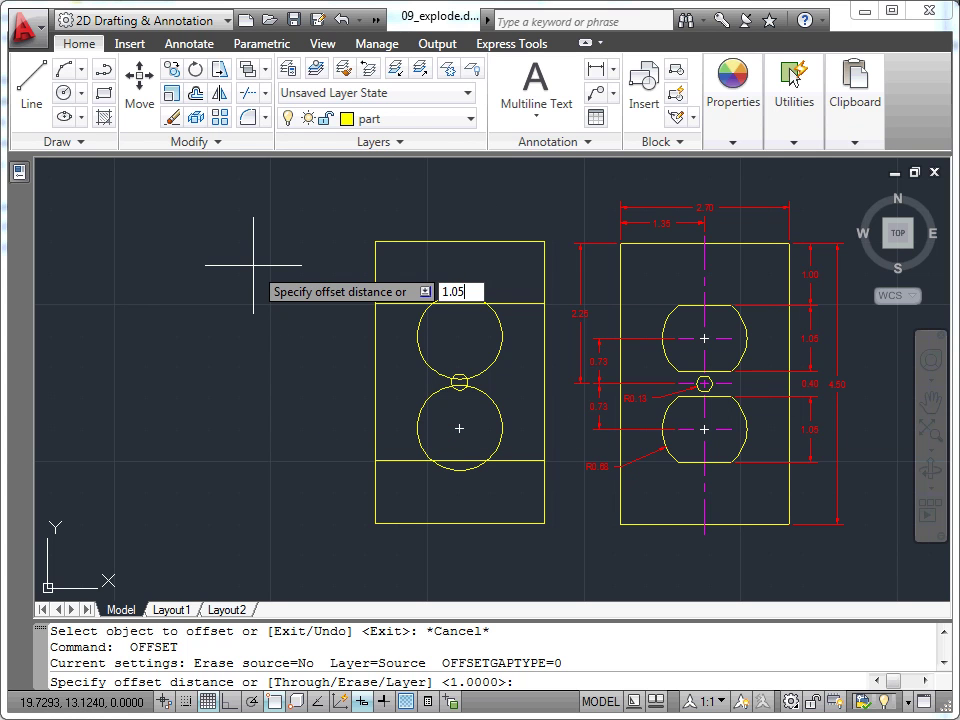
{"action": "key", "text": "Return"}
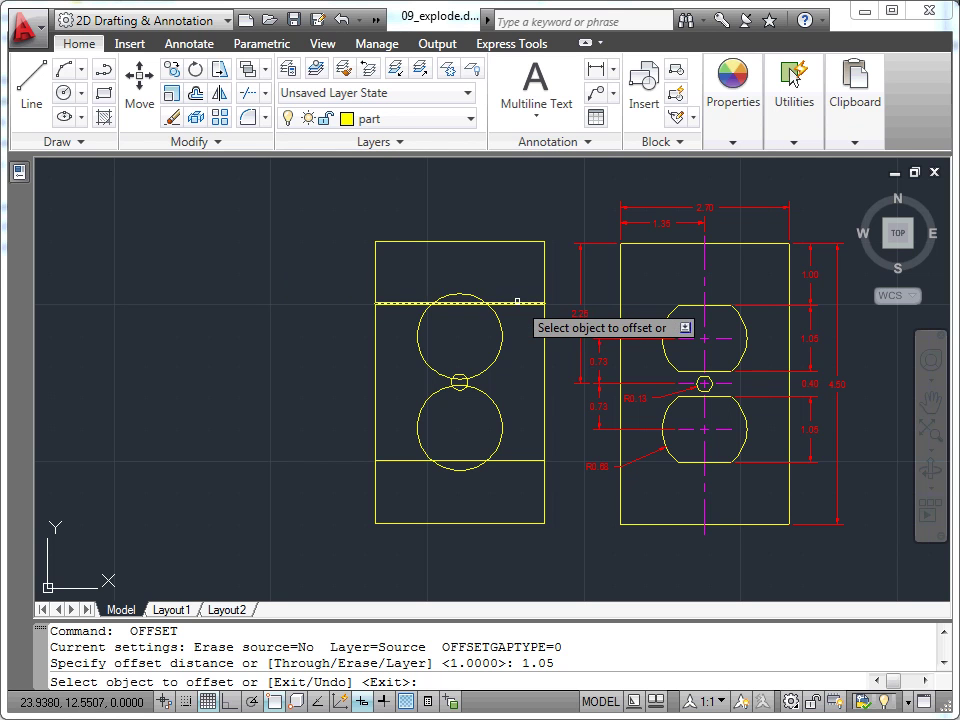
{"action": "left_click", "coordinate": [523, 303]}
{"action": "left_click", "coordinate": [521, 348]}
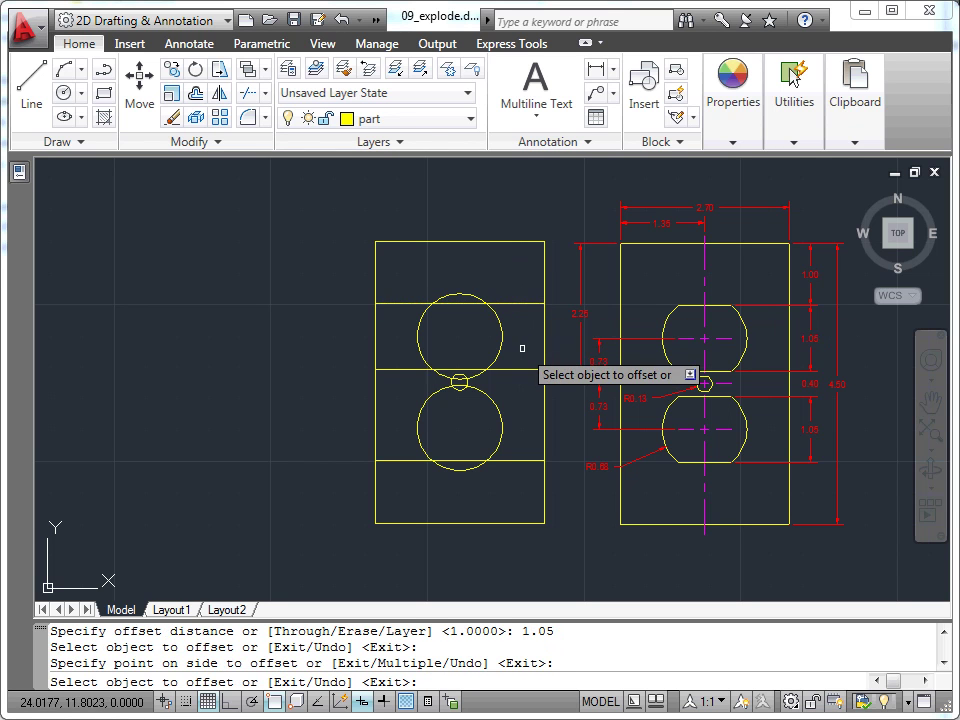
{"action": "left_click", "coordinate": [521, 459]}
{"action": "left_click", "coordinate": [520, 417]}
{"action": "key", "text": "Escape"}
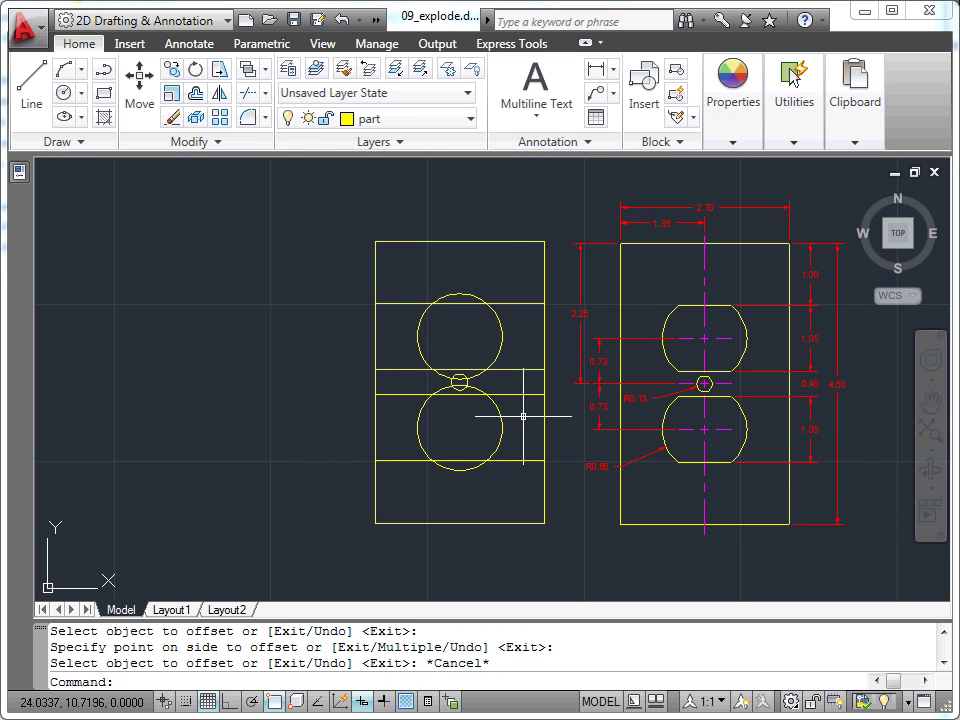
Trim against all left-plate geometry, removing the top circle's outer arc and excess line pieces.
{"action": "left_click", "coordinate": [266, 93]}
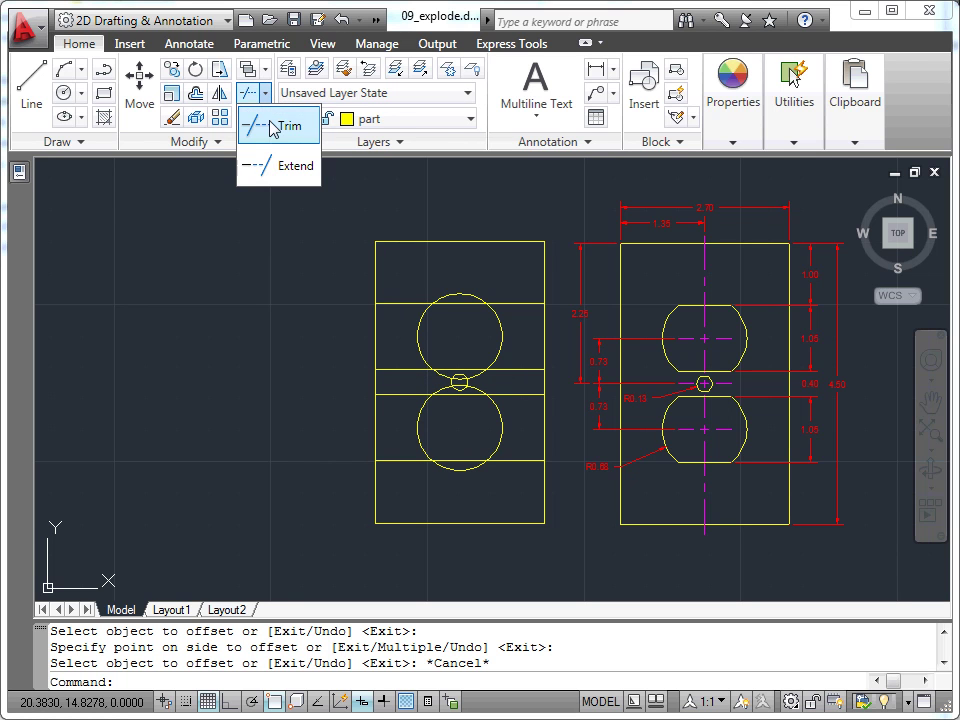
{"action": "left_click", "coordinate": [273, 127]}
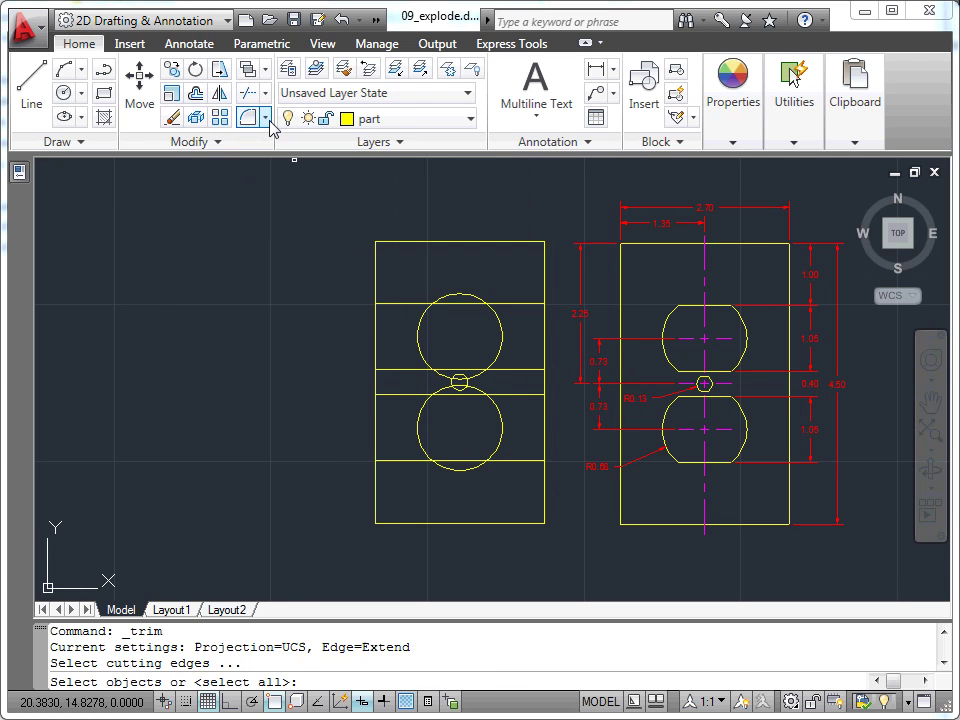
{"action": "left_click", "coordinate": [319, 268]}
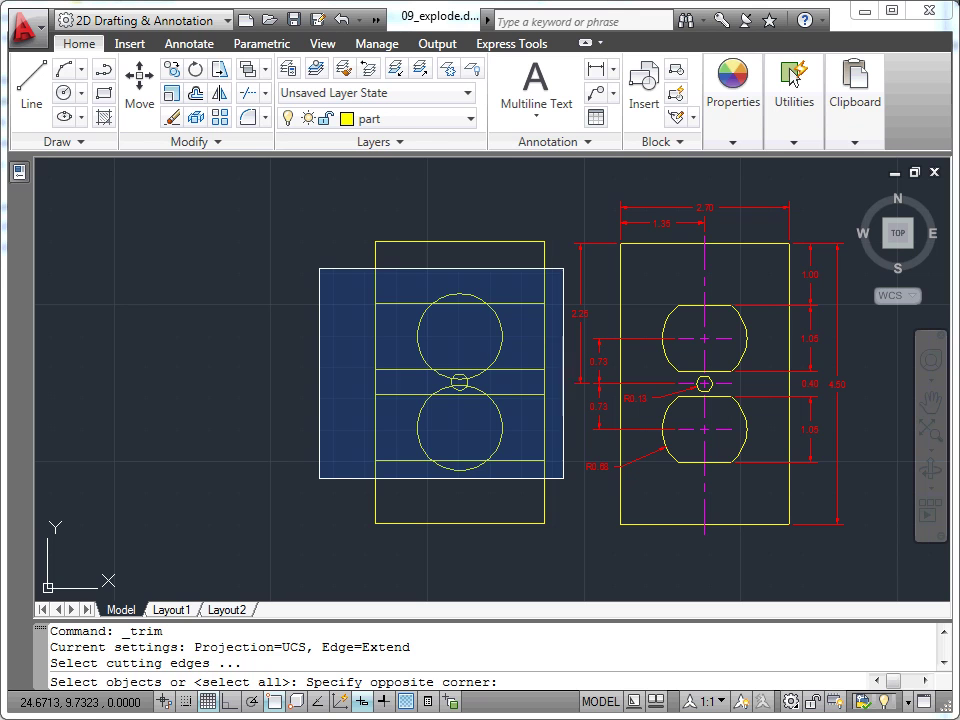
{"action": "left_click", "coordinate": [563, 481]}
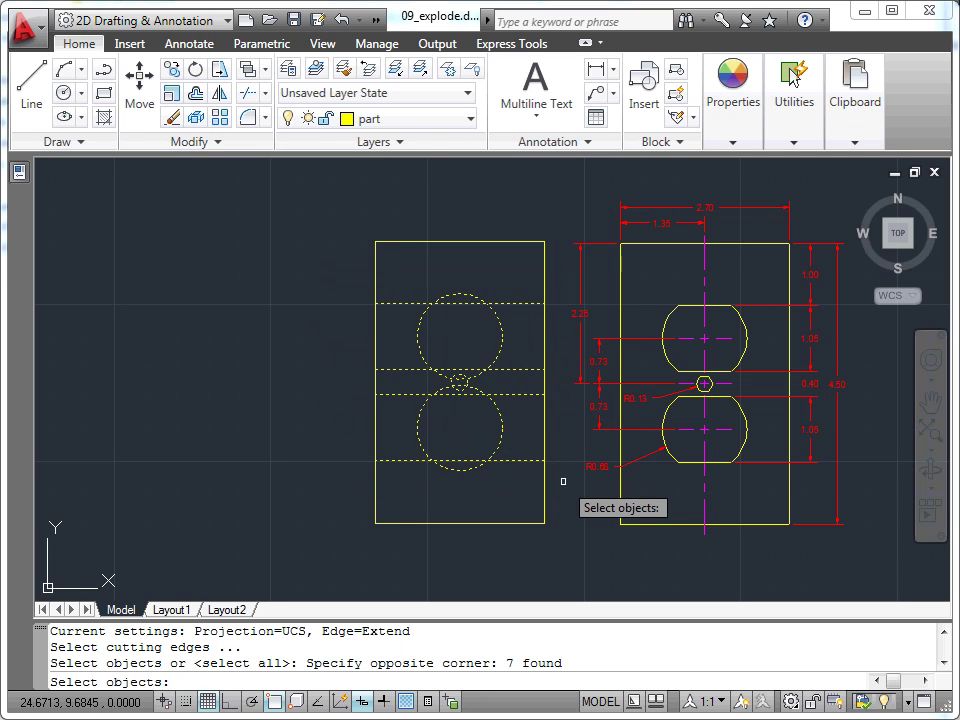
{"action": "key", "text": "Return"}
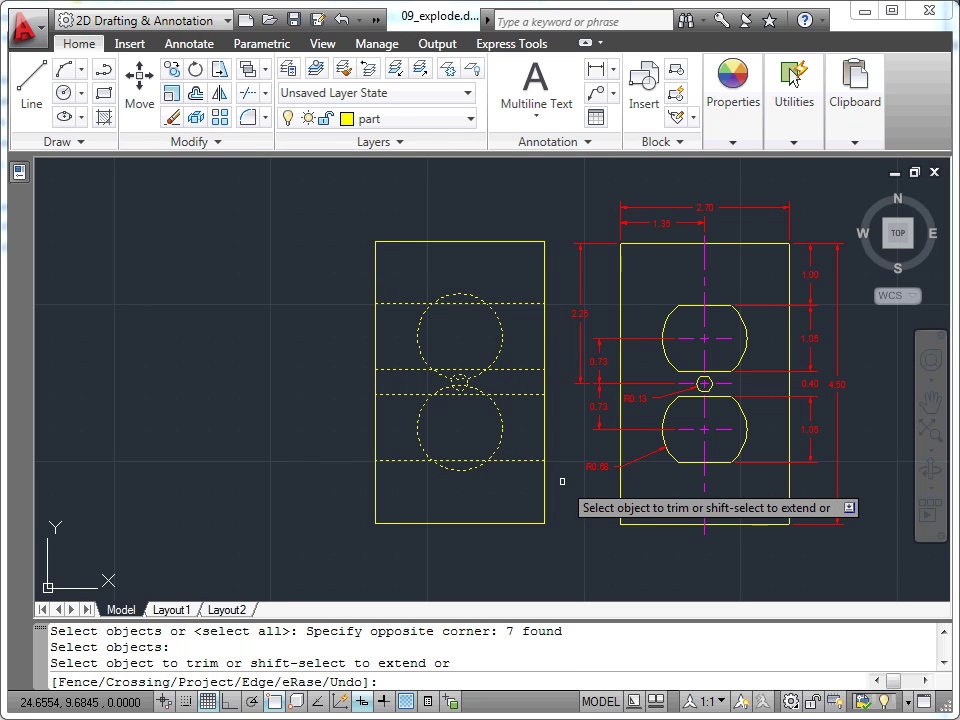
{"action": "left_click", "coordinate": [466, 292]}
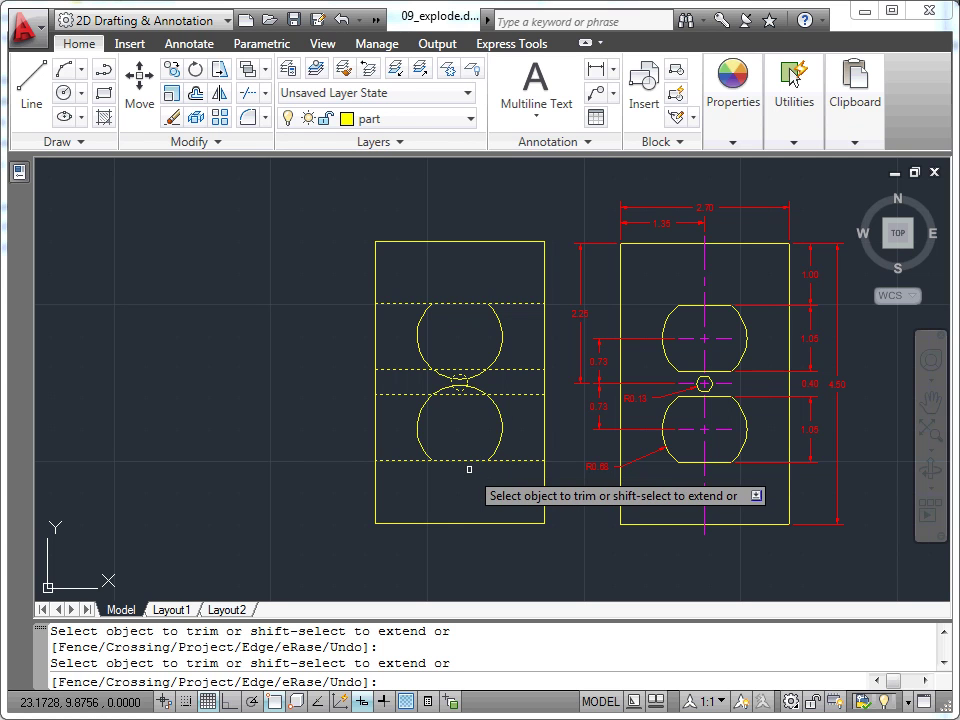
{"action": "left_click", "coordinate": [533, 277]}
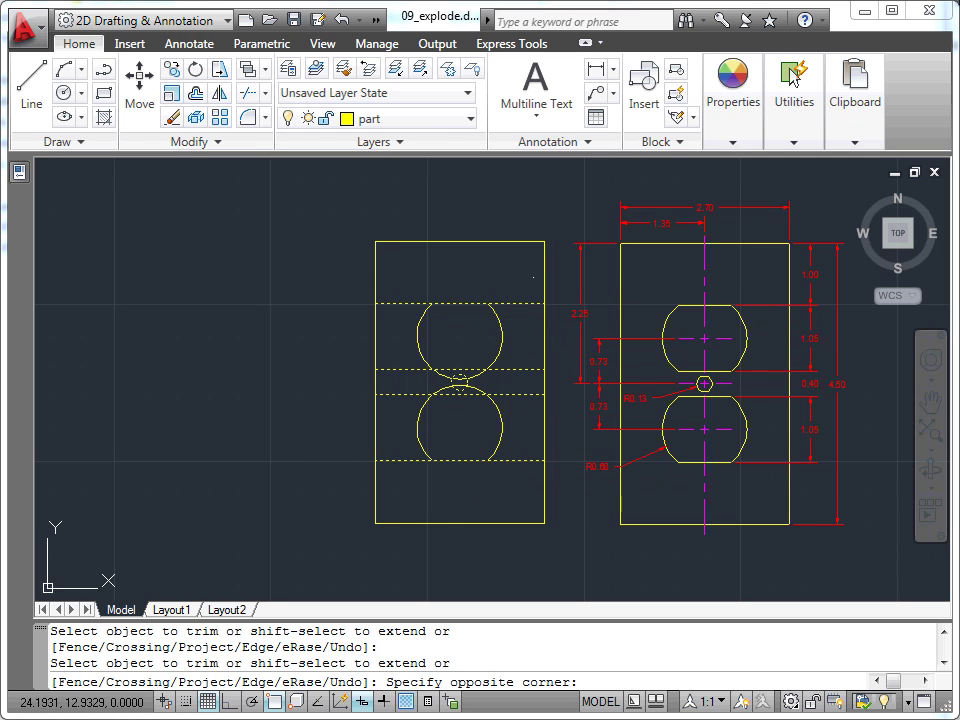
{"action": "left_click", "coordinate": [514, 503]}
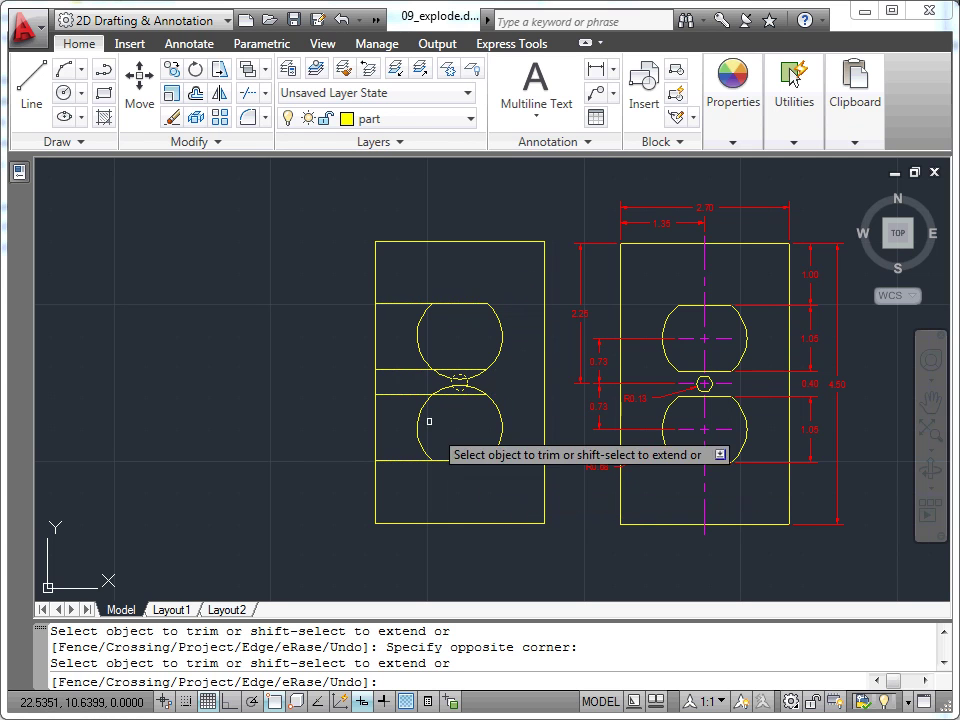
{"action": "left_click", "coordinate": [410, 277]}
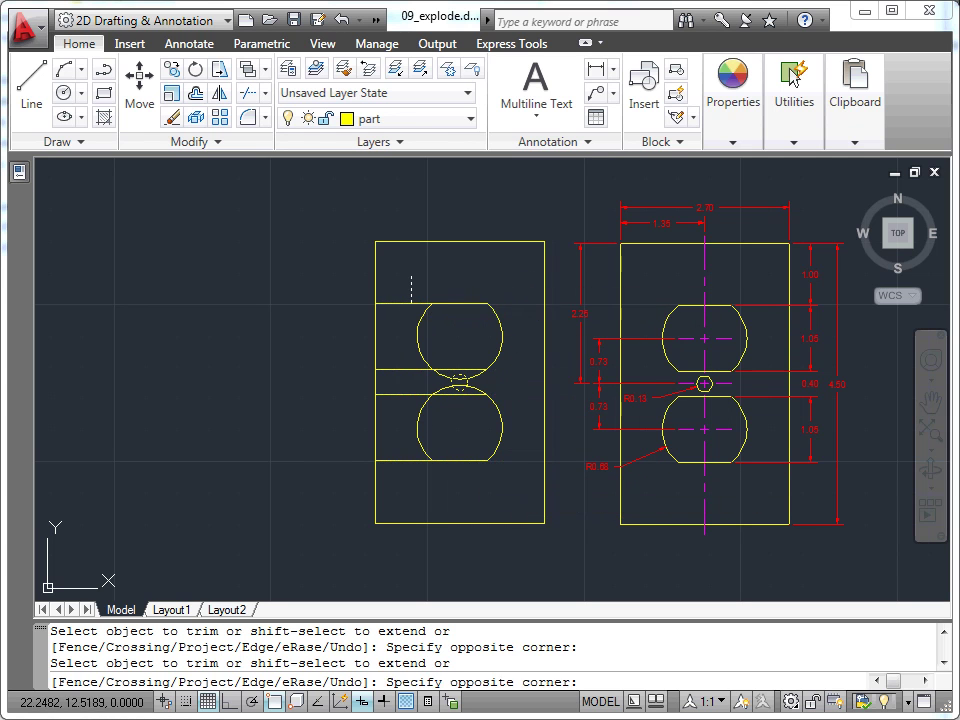
{"action": "left_click", "coordinate": [393, 477]}
Trim the remaining arcs so both openings have flat sides, clear of the screw hole.
{"action": "scroll", "coordinate": [390, 450], "scroll_direction": "up", "scroll_amount": 3}
{"action": "middle_click_drag", "start_coordinate": [399, 420], "coordinate": [278, 464]}
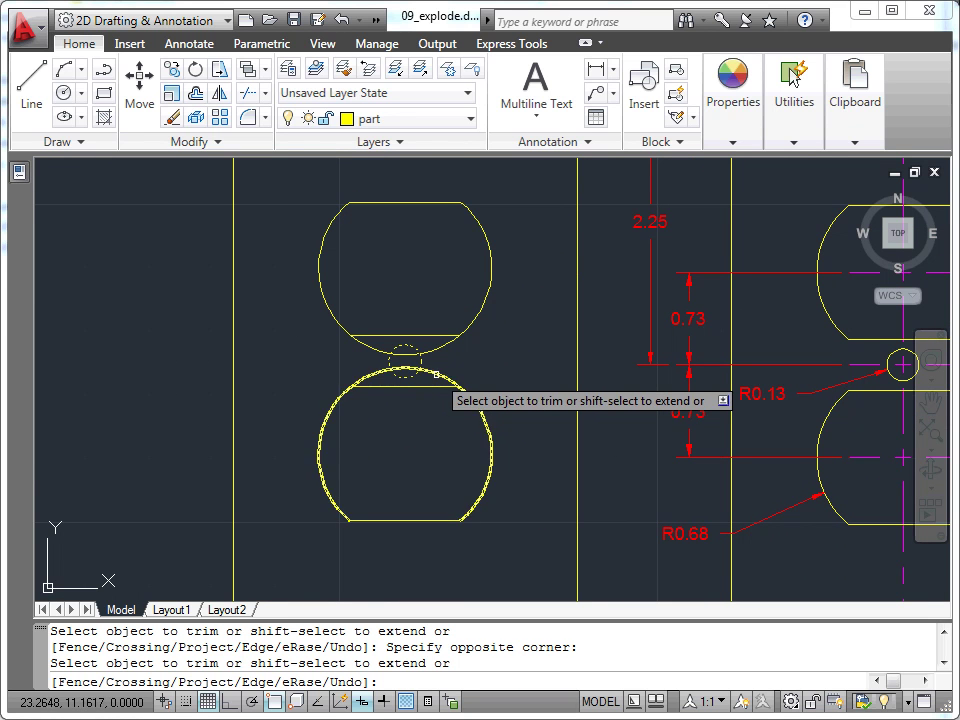
{"action": "left_click", "coordinate": [405, 370]}
{"action": "left_click", "coordinate": [378, 350]}
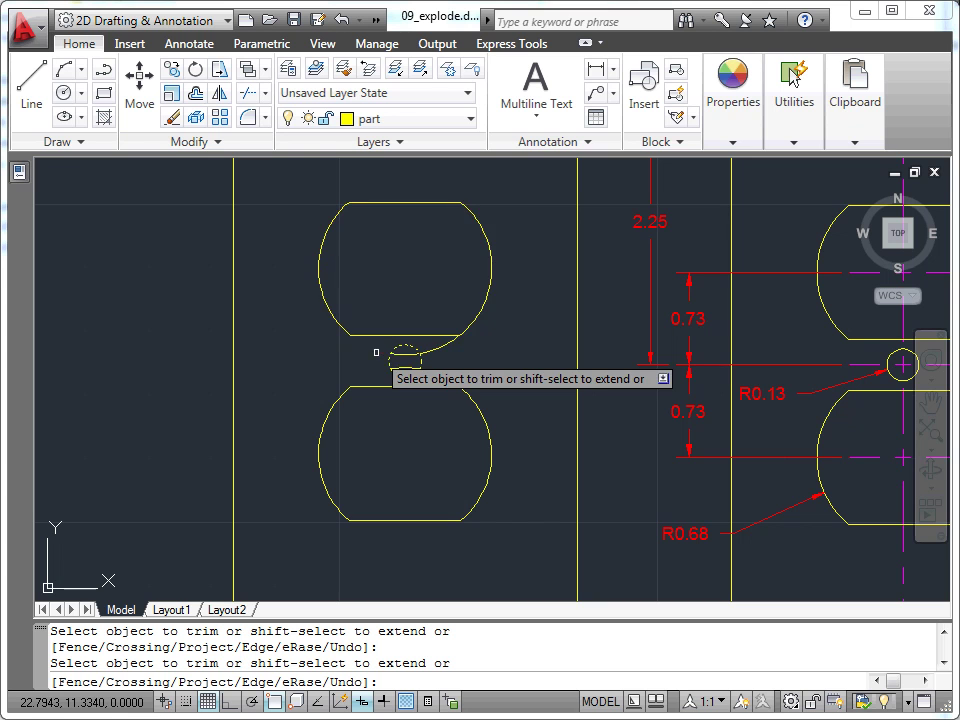
{"action": "left_click", "coordinate": [437, 349]}
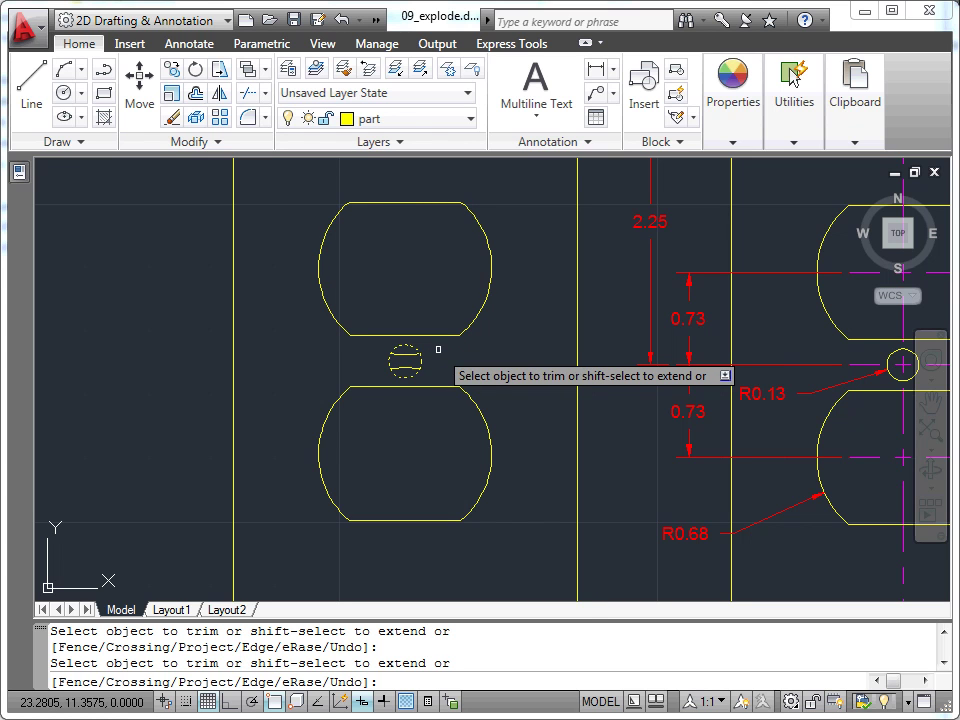
Use Trim's erase option to remove the two stray segments inside the screw hole.
{"action": "right_click", "coordinate": [439, 352]}
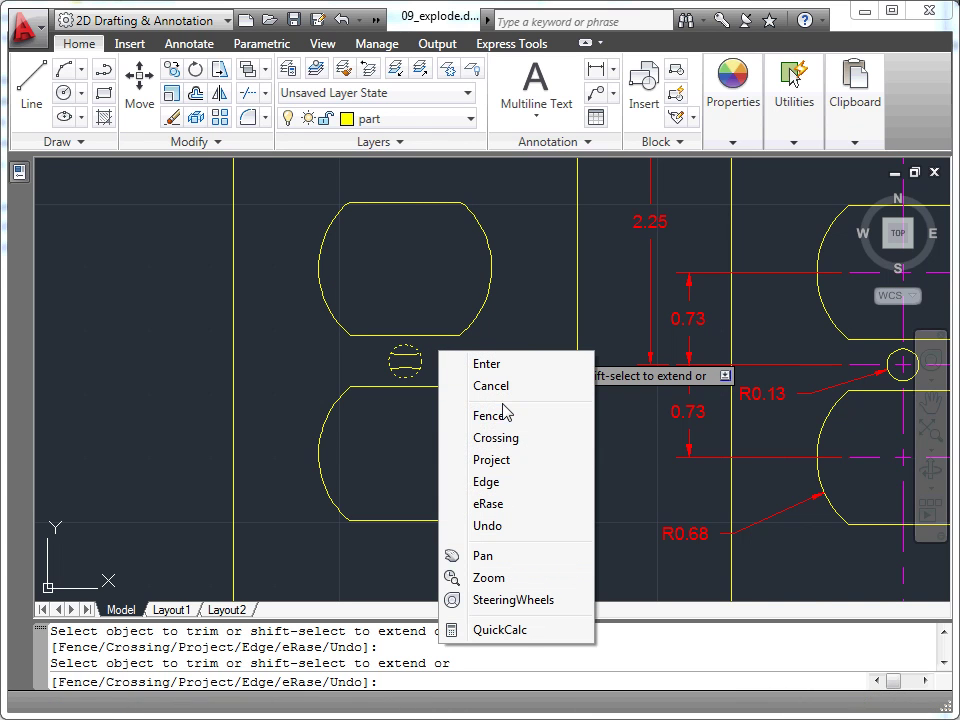
{"action": "left_click", "coordinate": [489, 504]}
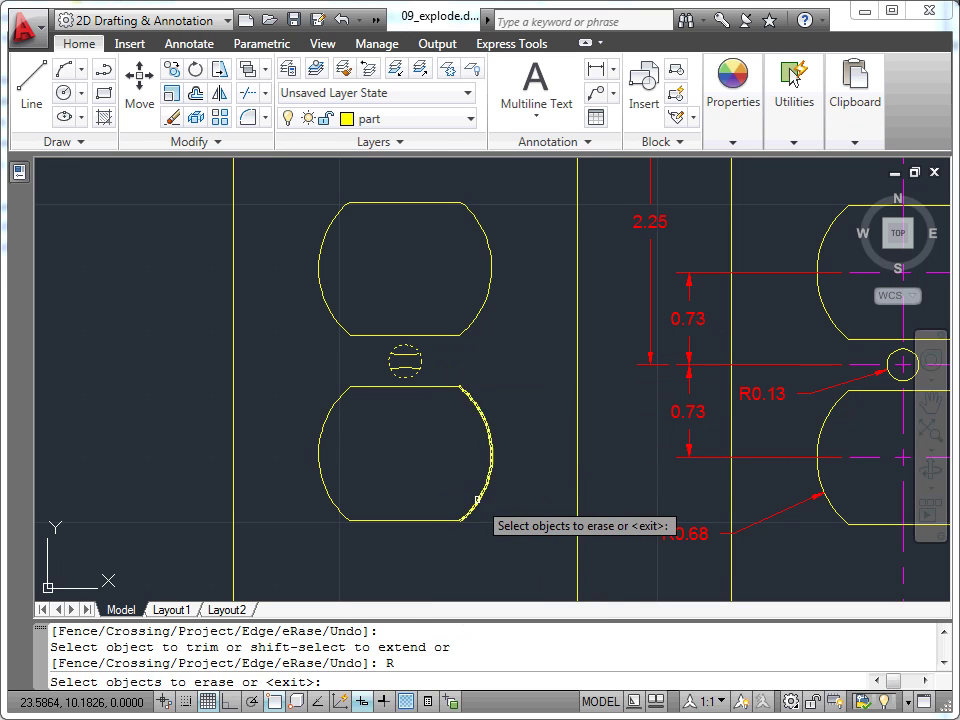
{"action": "left_click", "coordinate": [405, 356]}
{"action": "left_click", "coordinate": [404, 364]}
{"action": "key", "text": "Return"}
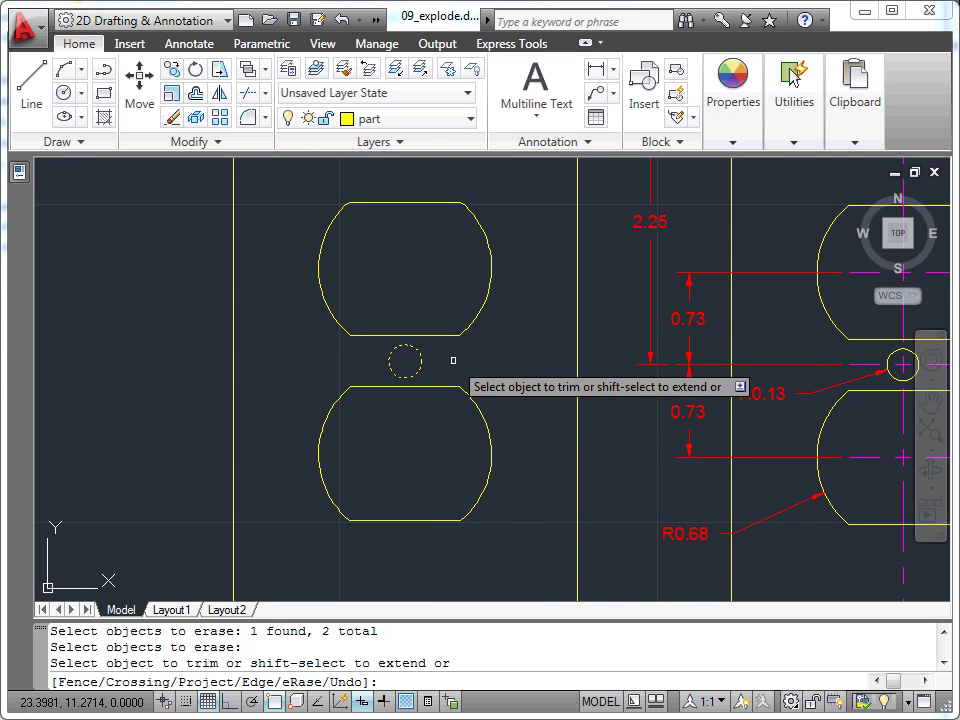
{"action": "key", "text": "Escape"}
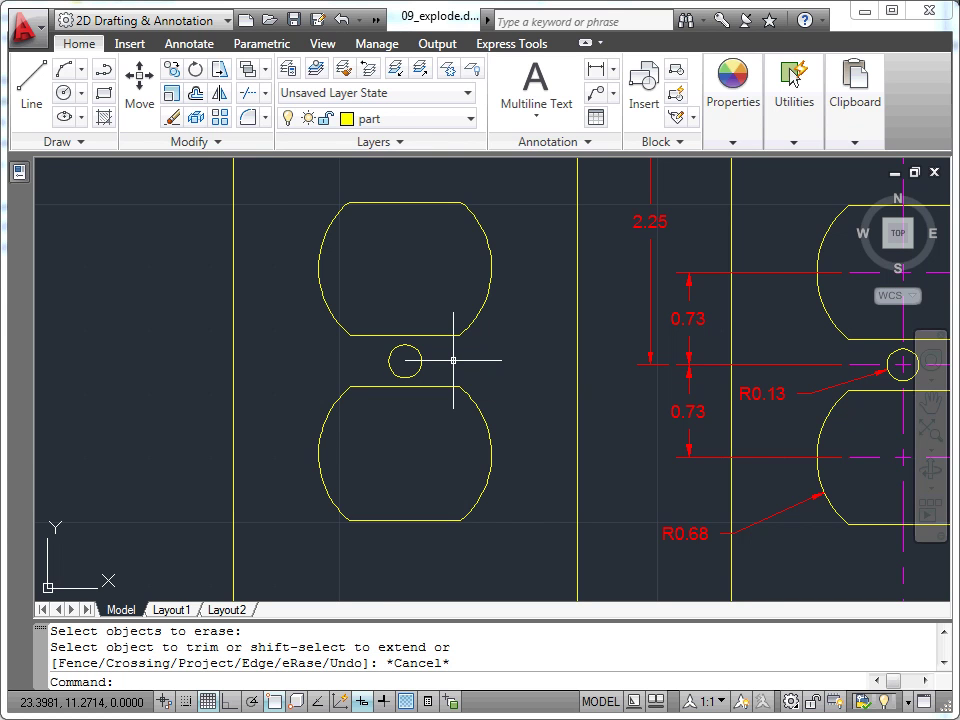
Zoom out and pan until the new plate and the reference plate both fit on screen.
{"action": "scroll", "coordinate": [453, 360], "scroll_direction": "down", "scroll_amount": 2}
{"action": "scroll", "coordinate": [453, 360], "scroll_direction": "down", "scroll_amount": 2}
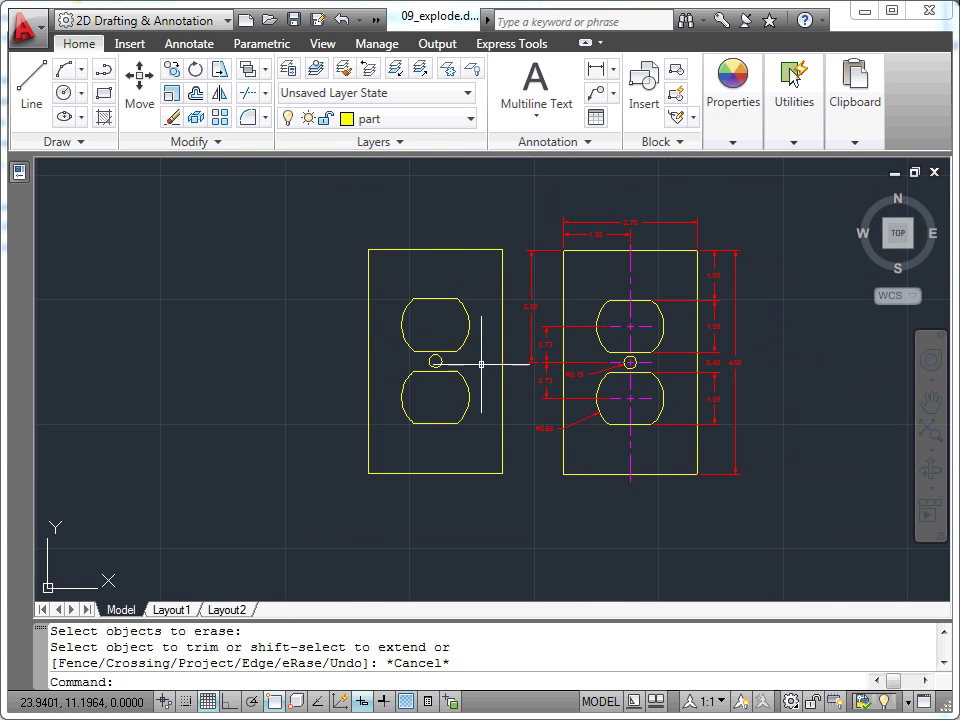
{"action": "middle_click_drag", "start_coordinate": [481, 368], "coordinate": [411, 368]}
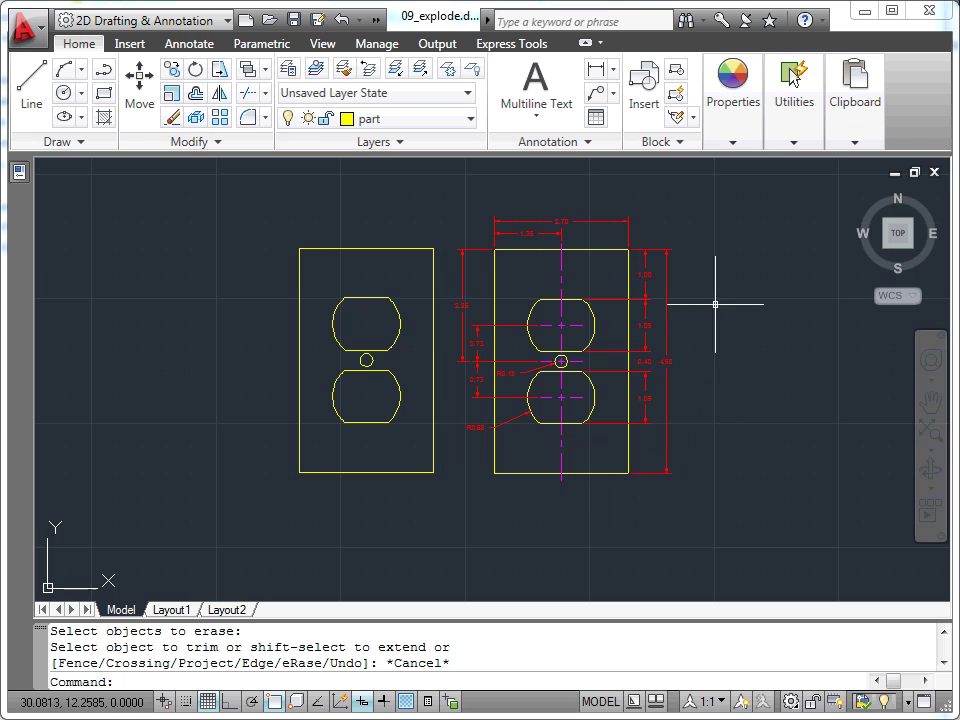